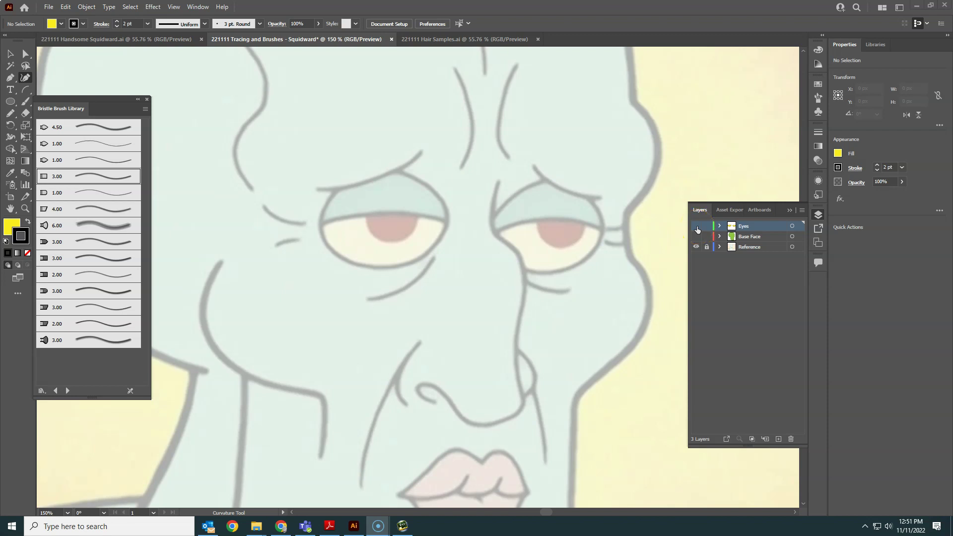
# Step: Add a new top layer named Pupils while keeping the Eyes layer hidden
pyautogui.click(698, 227)
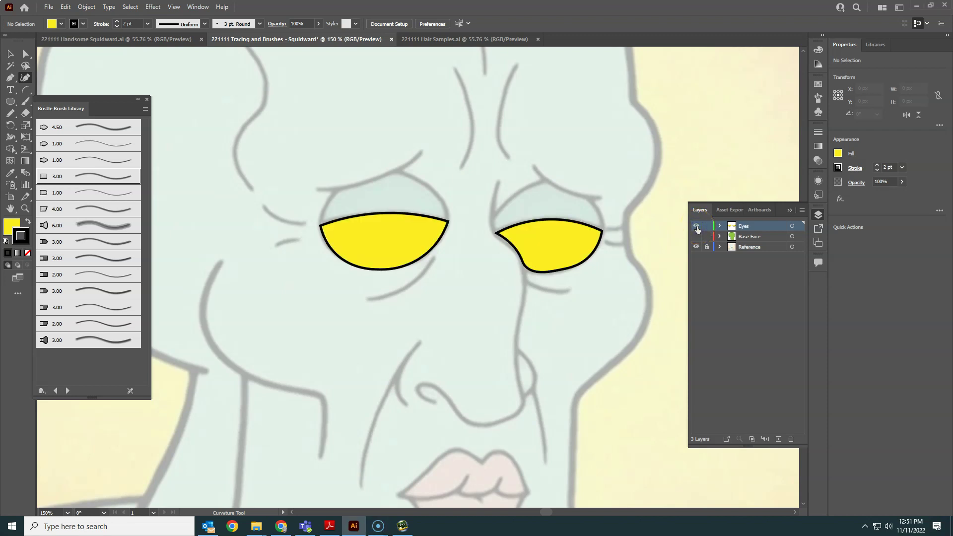
pyautogui.click(697, 227)
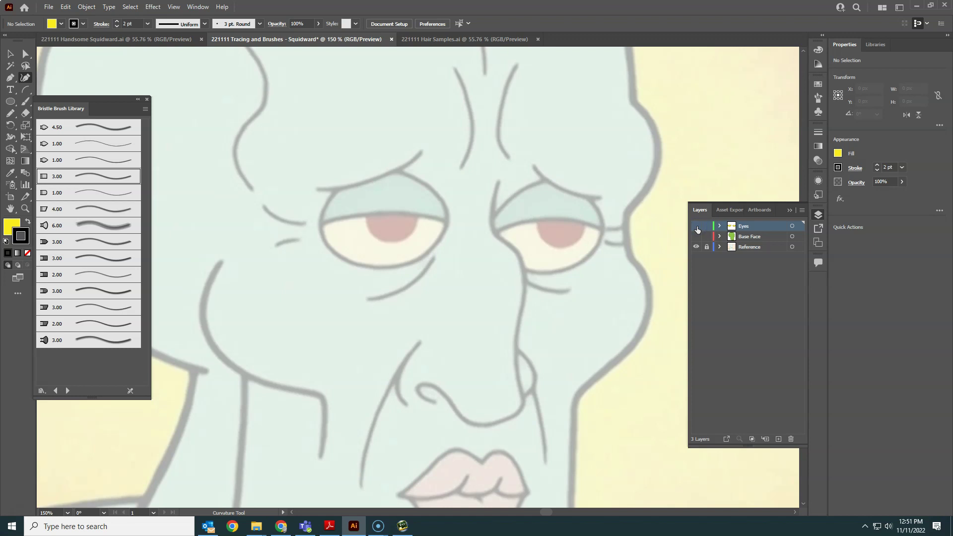
pyautogui.click(778, 440)
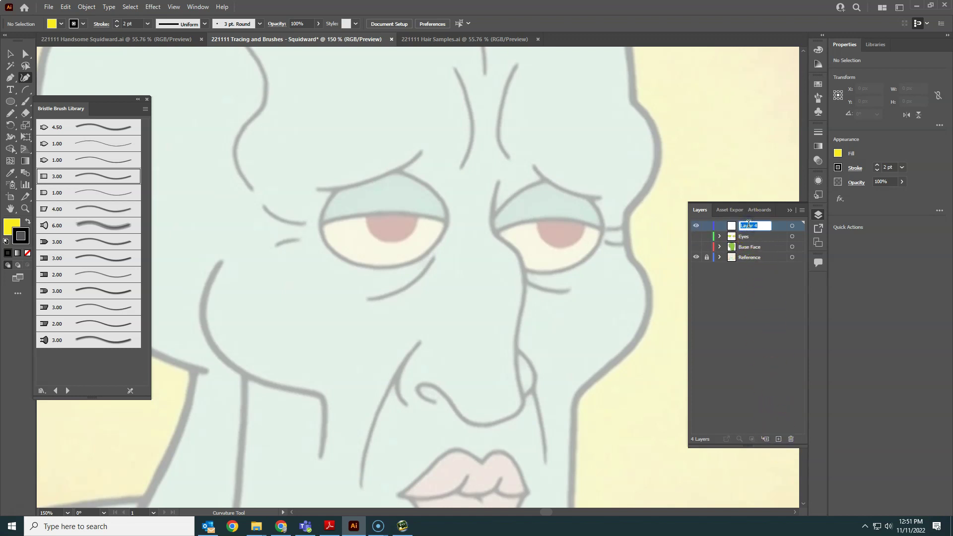
pyautogui.press('Return')
pyautogui.click(12, 102)
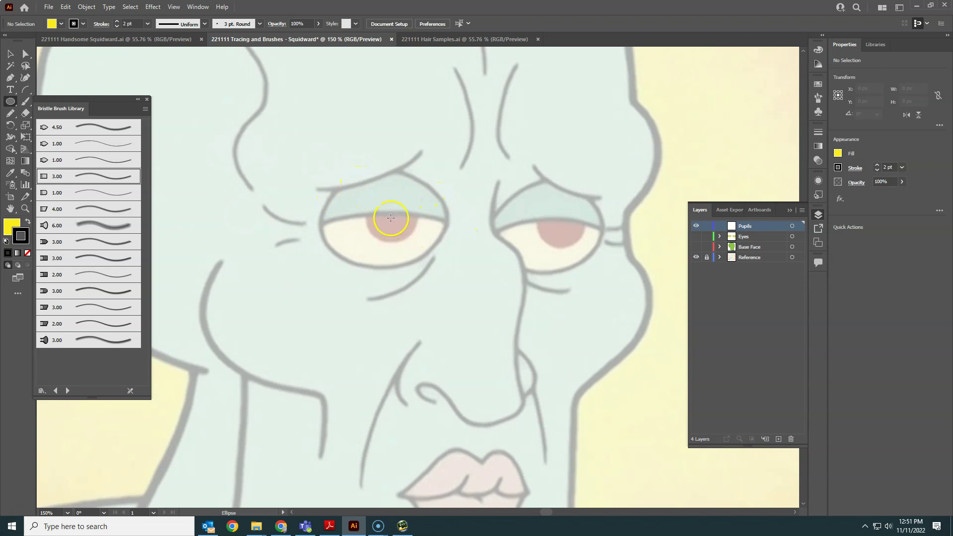
# Step: Draw circles over both pupils and give them a red fill with no stroke
pyautogui.moveTo(390, 217)
pyautogui.mouseDown()
pyautogui.moveTo(414, 237)
pyautogui.moveTo(416, 229)
pyautogui.mouseUp()
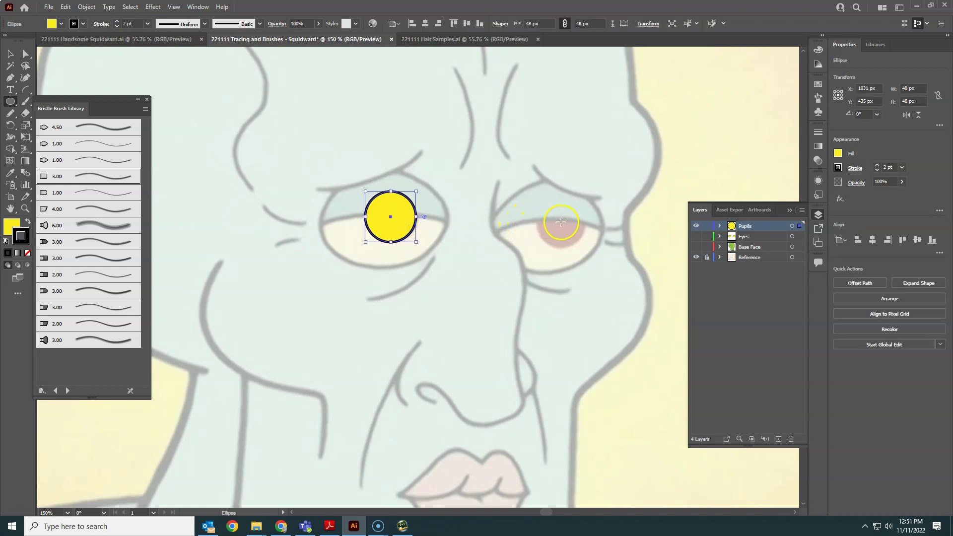
pyautogui.moveTo(561, 221); pyautogui.dragTo(586, 246)
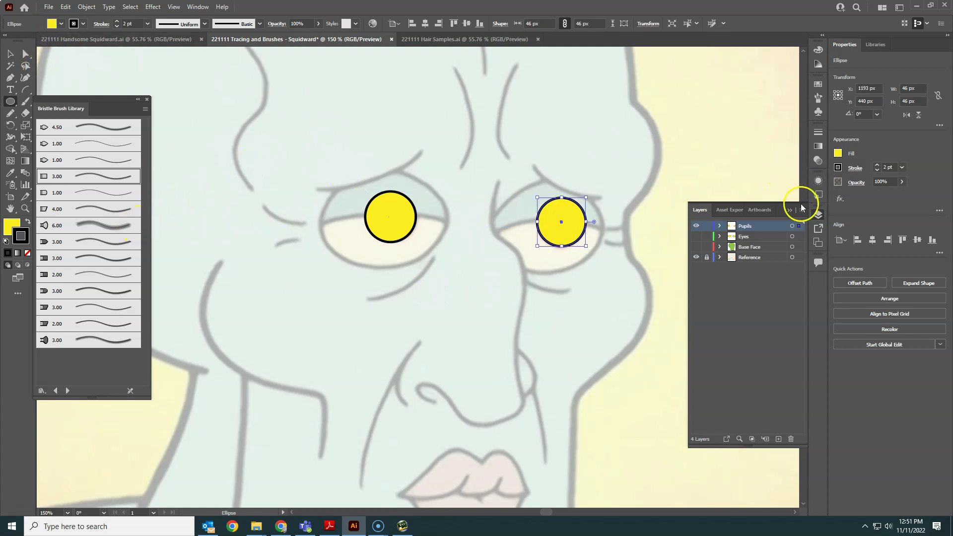
pyautogui.click(794, 226)
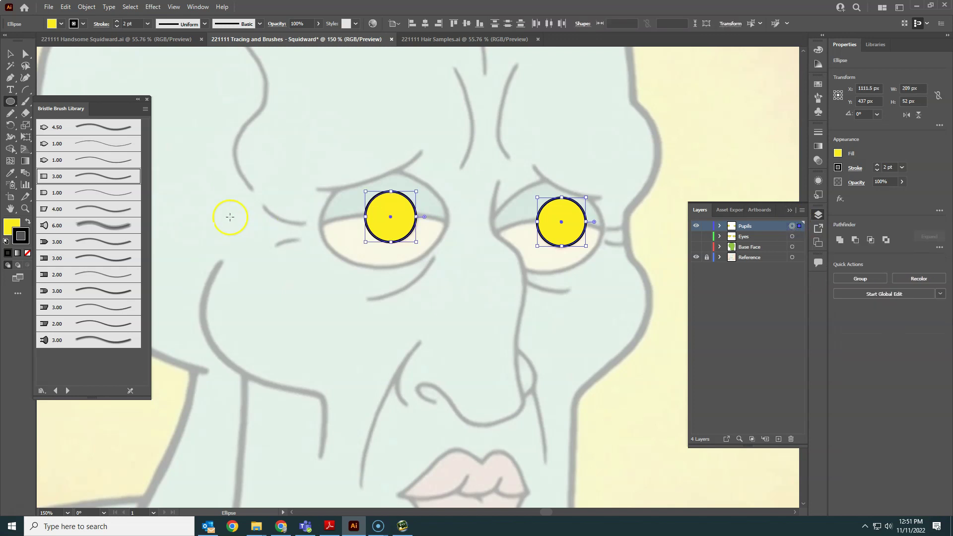
pyautogui.click(61, 24)
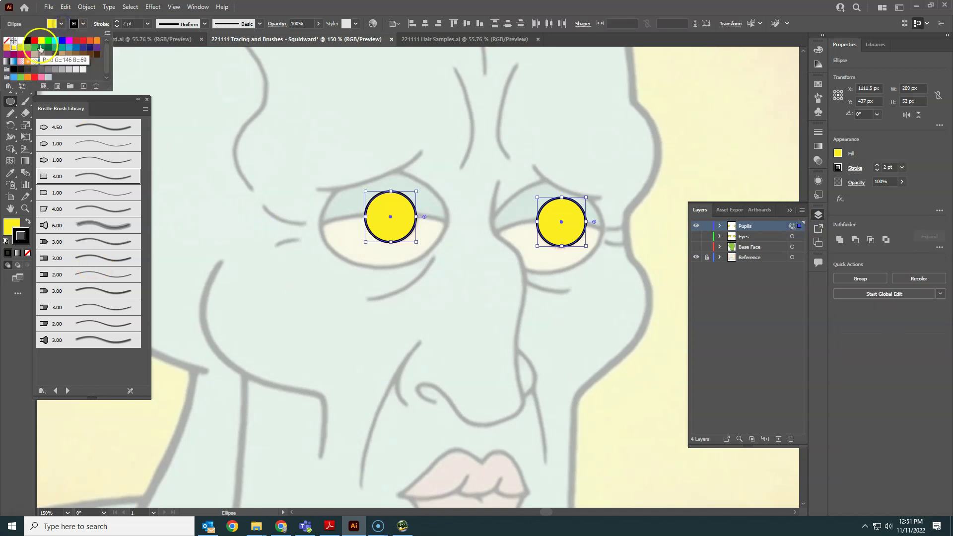
pyautogui.click(76, 41)
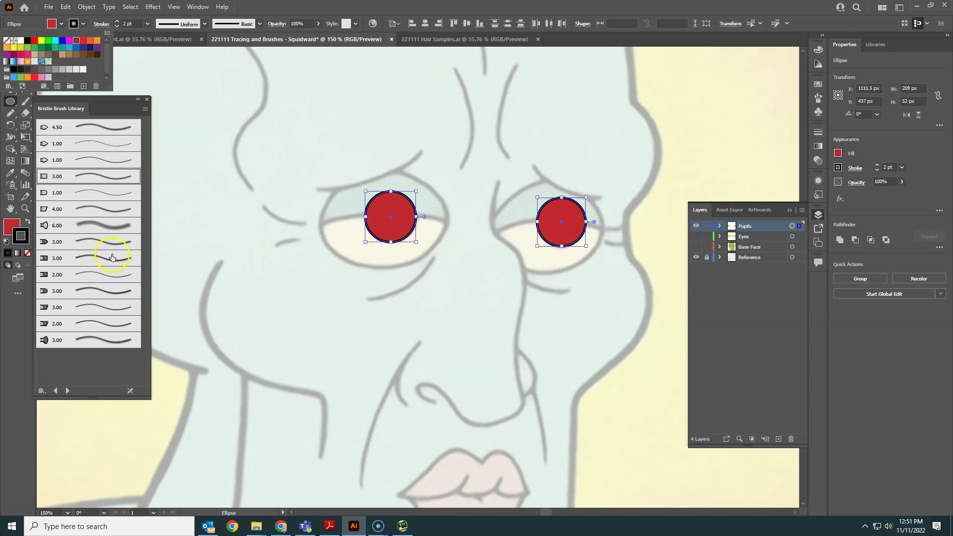
pyautogui.click(28, 255)
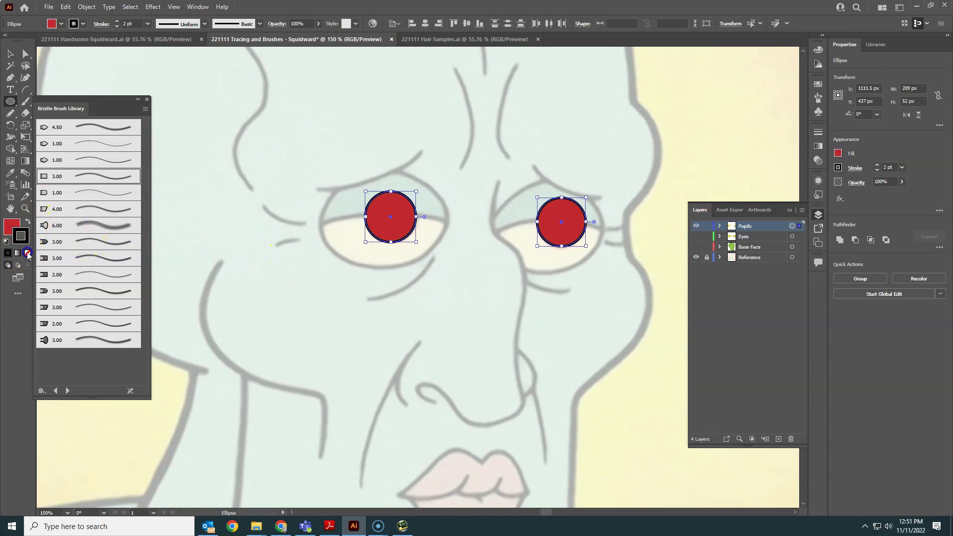
# Step: Hide the Eyes and Pupils layers and add another new layer
pyautogui.click(697, 236)
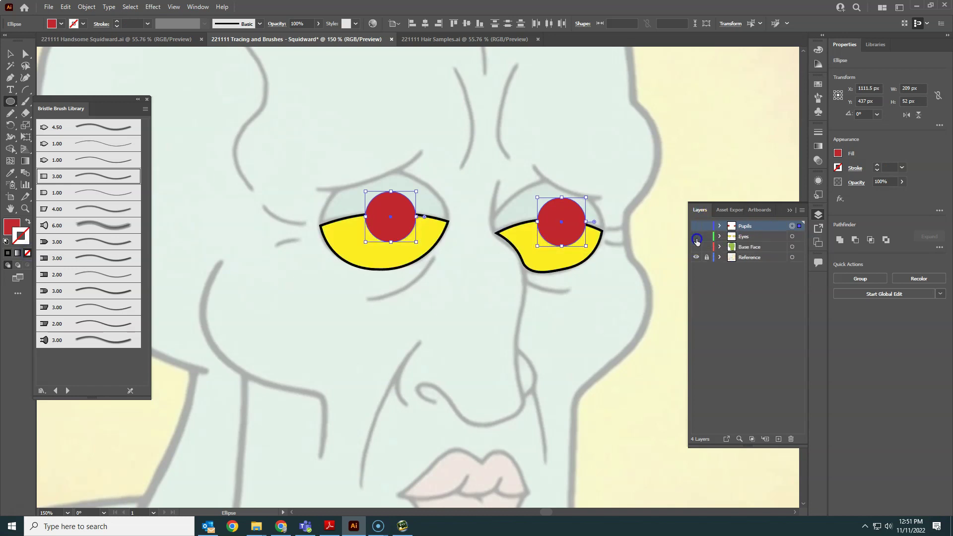
pyautogui.moveTo(697, 237); pyautogui.dragTo(745, 221)
pyautogui.click(779, 439)
# Step: Rename Layer 5 to Eyelids and draw a red 118 × 90 px ellipse over the left eye
pyautogui.doubleClick(750, 226)
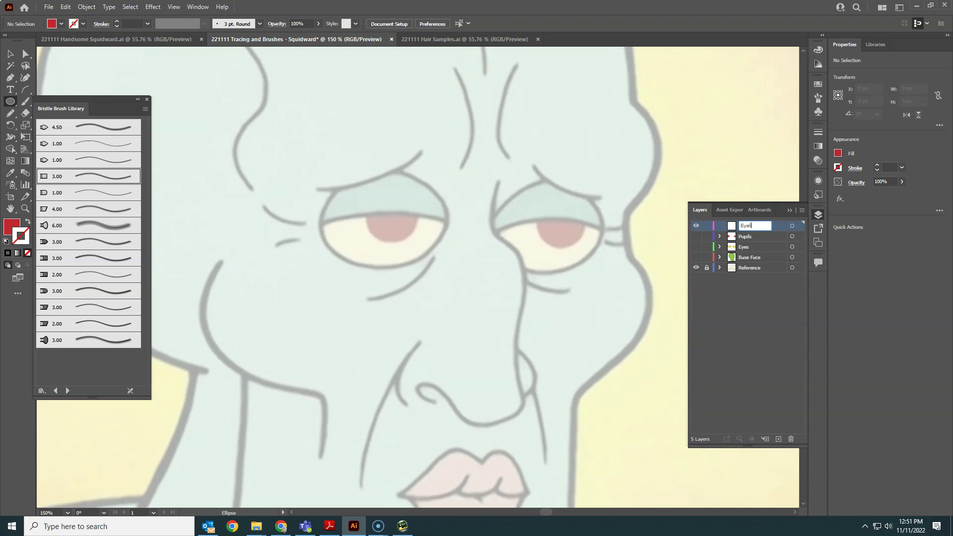
pyautogui.write('Eyelid')
pyautogui.press('Return')
pyautogui.moveTo(385, 217)
pyautogui.mouseDown()
pyautogui.moveTo(415, 208)
pyautogui.moveTo(449, 169)
pyautogui.moveTo(452, 179)
pyautogui.moveTo(446, 171)
pyautogui.mouseUp()
pyautogui.click(24, 78)
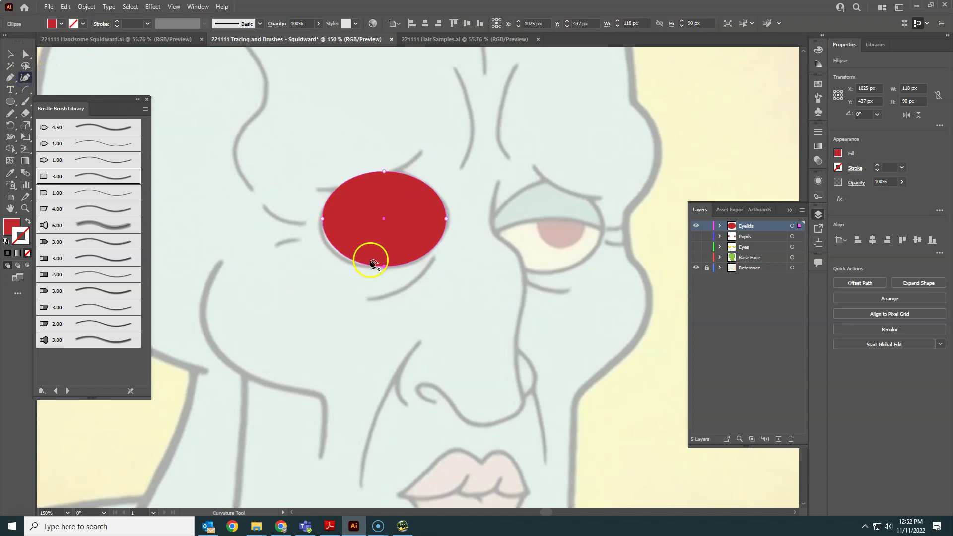
# Step: Turn the ellipse into a red outline and pull its bottom up to the lid line
pyautogui.click(28, 222)
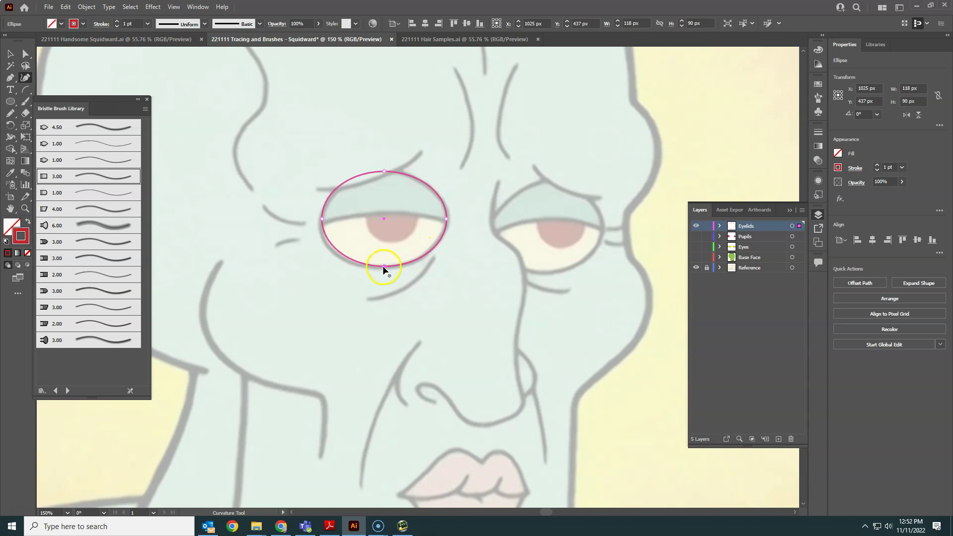
pyautogui.moveTo(385, 268); pyautogui.dragTo(381, 212)
pyautogui.moveTo(382, 168); pyautogui.dragTo(339, 195)
pyautogui.click(364, 179)
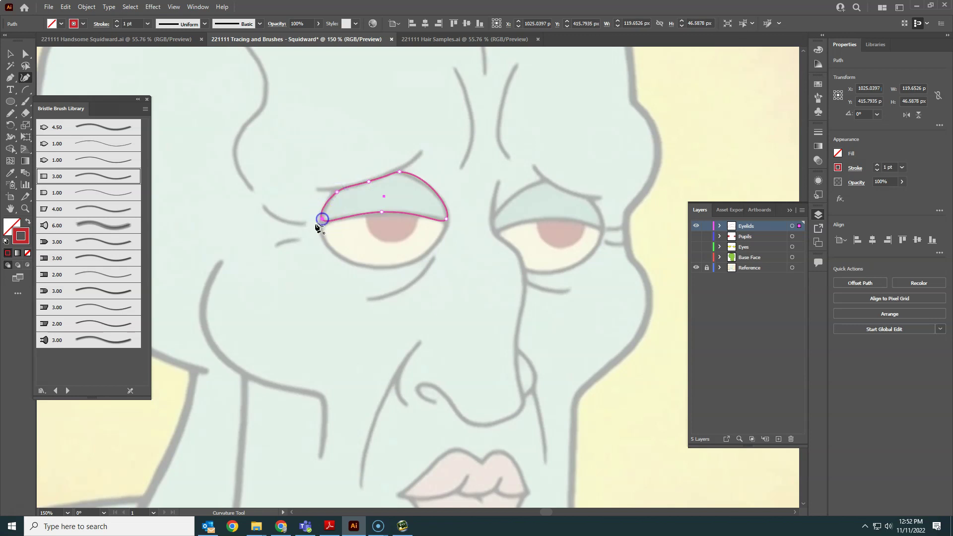
# Step: Make the eyelid's left point a sharp corner on the lid and reshape the upper-left curve
pyautogui.hotkey('ctrl', '+')
pyautogui.hotkey('ctrl', '+')
pyautogui.hotkey('ctrl', '+')
pyautogui.hotkey('ctrl', '+')
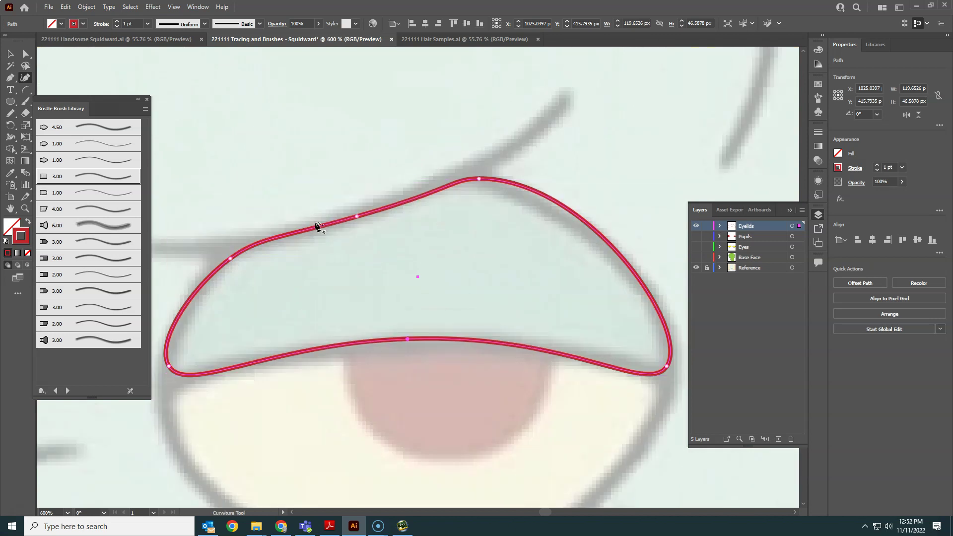
pyautogui.moveTo(297, 309); pyautogui.dragTo(324, 251)
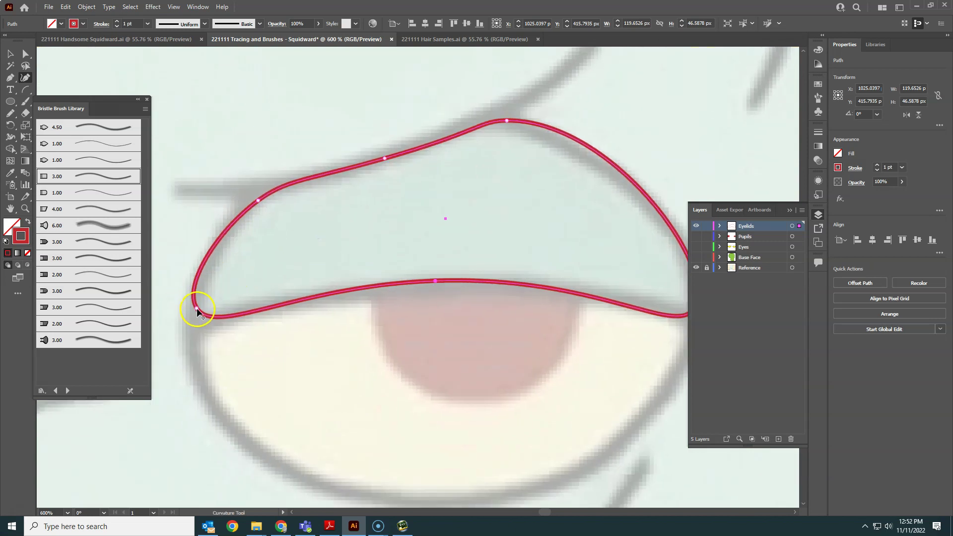
pyautogui.doubleClick(197, 309)
pyautogui.moveTo(197, 309); pyautogui.dragTo(192, 323)
pyautogui.moveTo(258, 201); pyautogui.dragTo(245, 214)
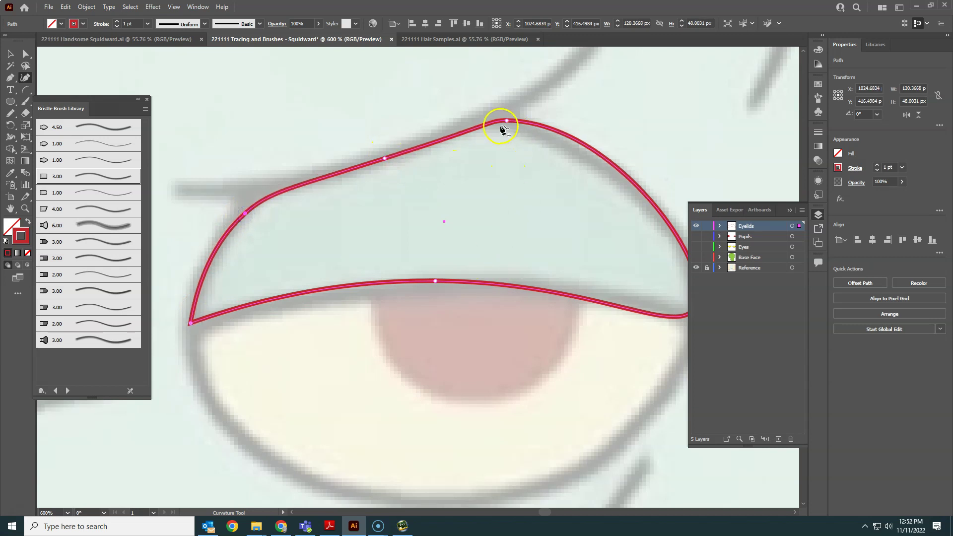
# Step: Sharpen the right corner onto the lid and fit the upper-right and top curves
pyautogui.press('space')
pyautogui.moveTo(569, 204); pyautogui.dragTo(464, 173)
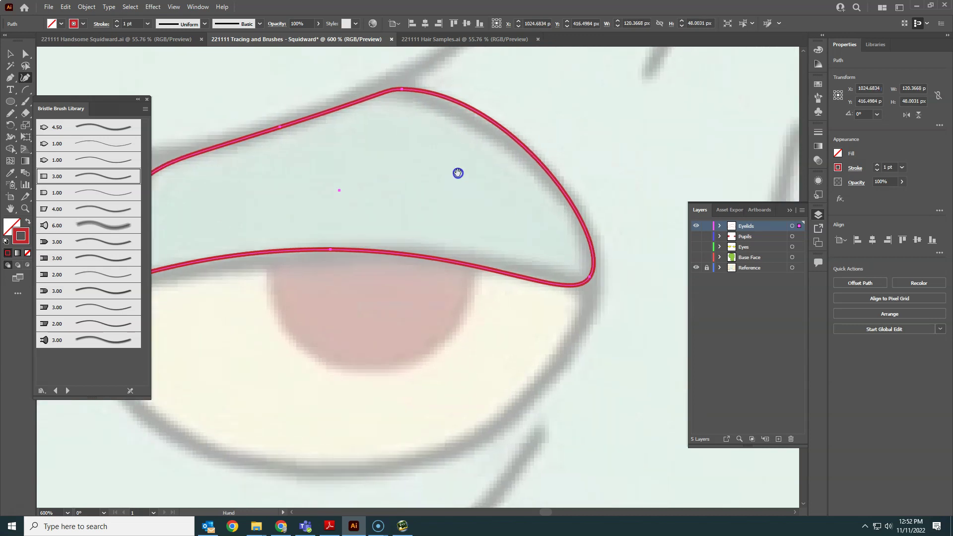
pyautogui.doubleClick(590, 276)
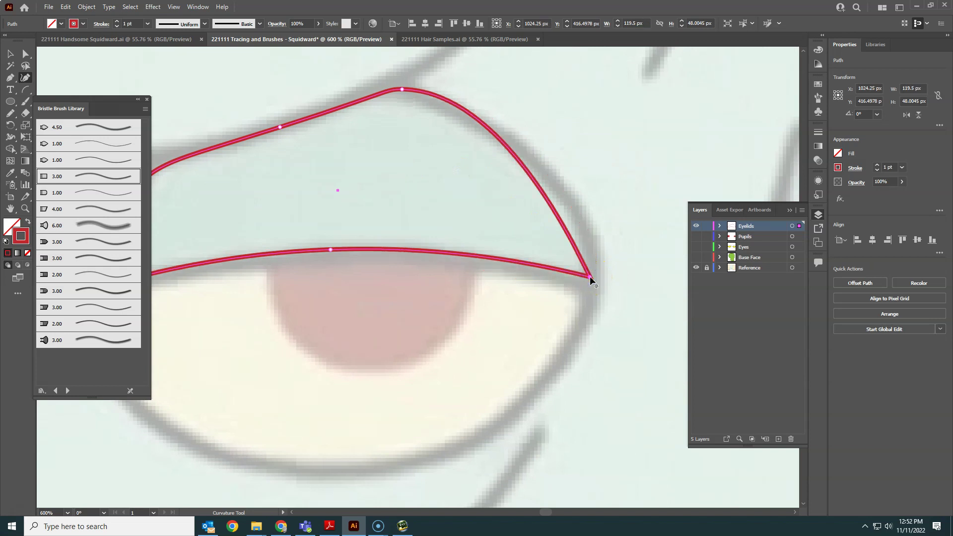
pyautogui.moveTo(590, 276); pyautogui.dragTo(593, 284)
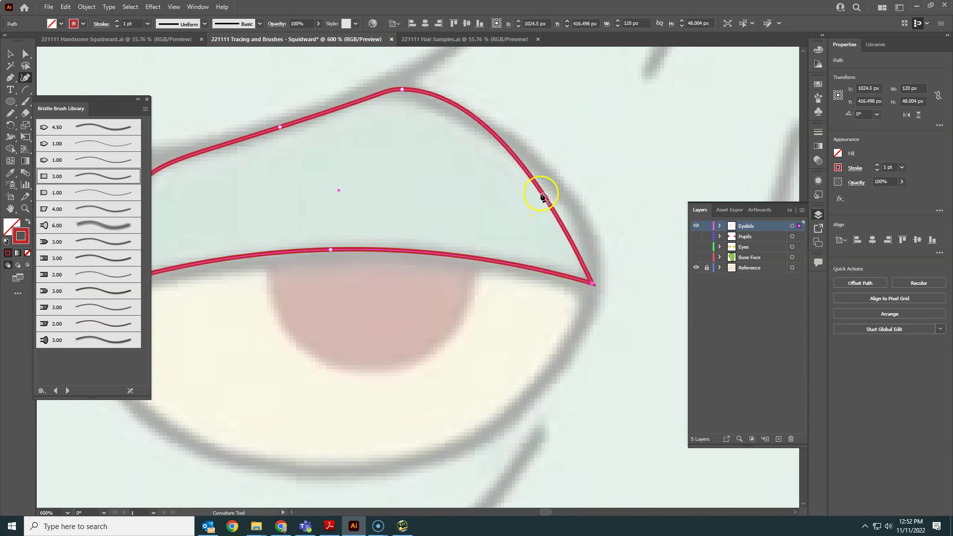
pyautogui.moveTo(542, 197); pyautogui.dragTo(563, 195)
pyautogui.moveTo(487, 122); pyautogui.dragTo(469, 122)
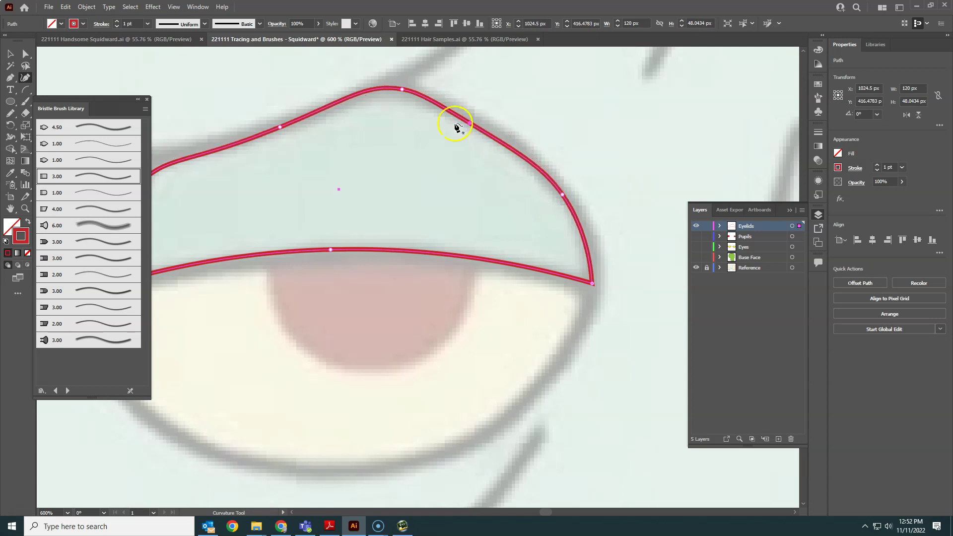
pyautogui.press('space')
pyautogui.hotkey('ctrl', '-')
pyautogui.hotkey('ctrl', '-')
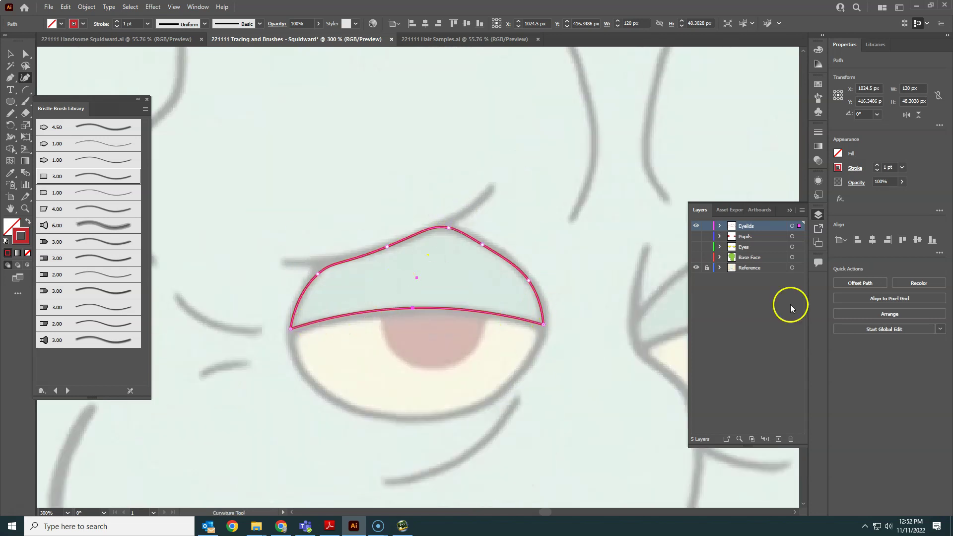
# Step: Give the left eyelid a solid teal fill (45A5AF) instead of the red outline
pyautogui.press('space')
pyautogui.moveTo(553, 283); pyautogui.dragTo(447, 202)
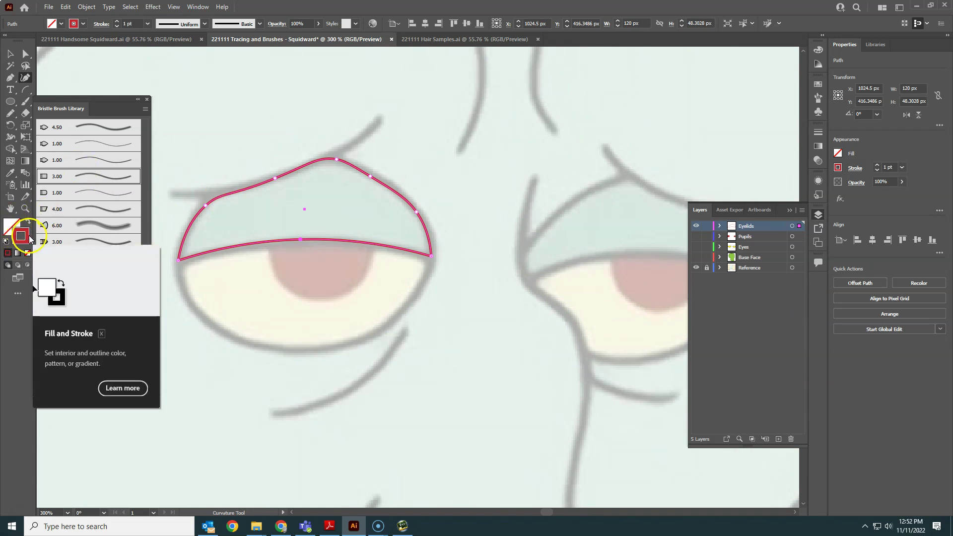
pyautogui.click(28, 222)
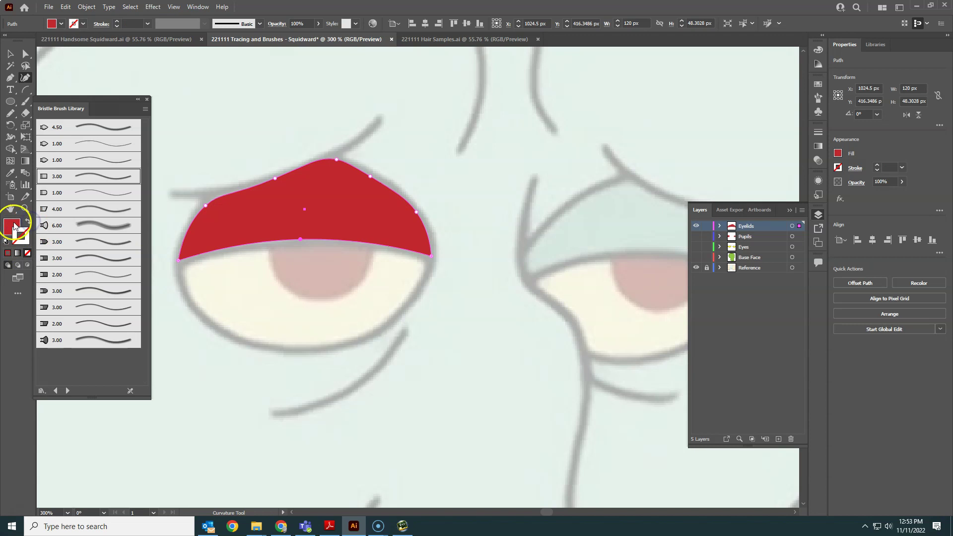
pyautogui.click(13, 225)
pyautogui.doubleClick(13, 226)
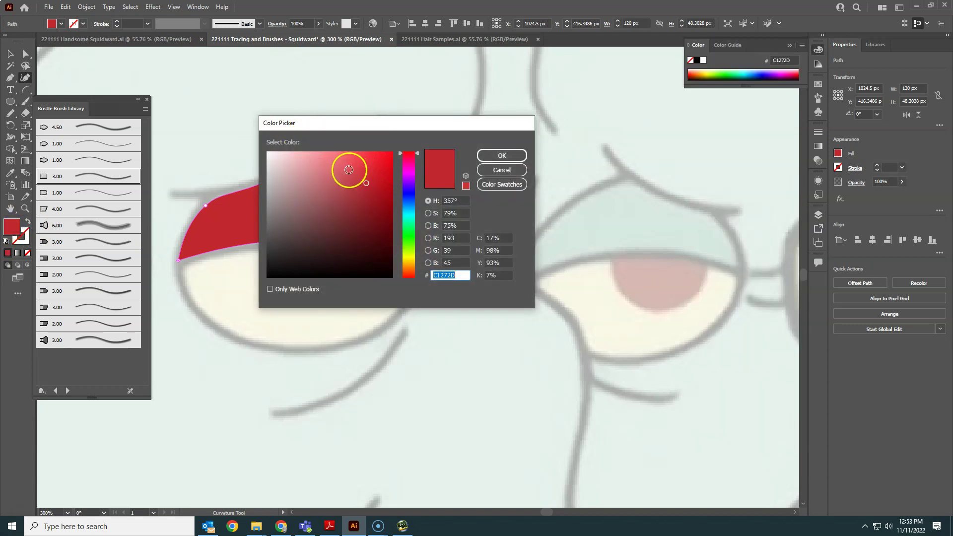
pyautogui.click(409, 212)
pyautogui.click(345, 185)
pyautogui.click(506, 155)
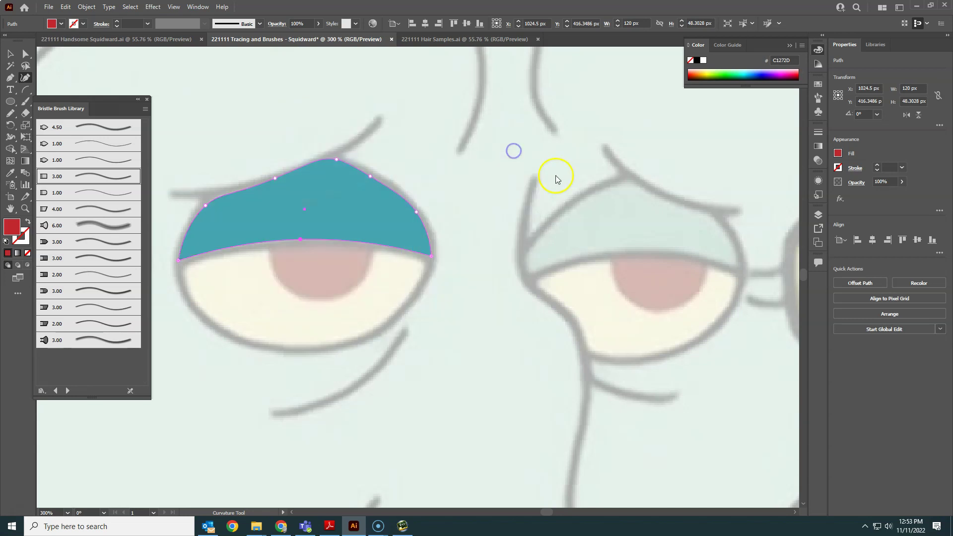
pyautogui.moveTo(510, 255)
pyautogui.mouseDown()
pyautogui.moveTo(417, 179)
pyautogui.moveTo(268, 187)
pyautogui.mouseUp()
# Step: Draw an outline-only ellipse covering the right eye
pyautogui.click(10, 101)
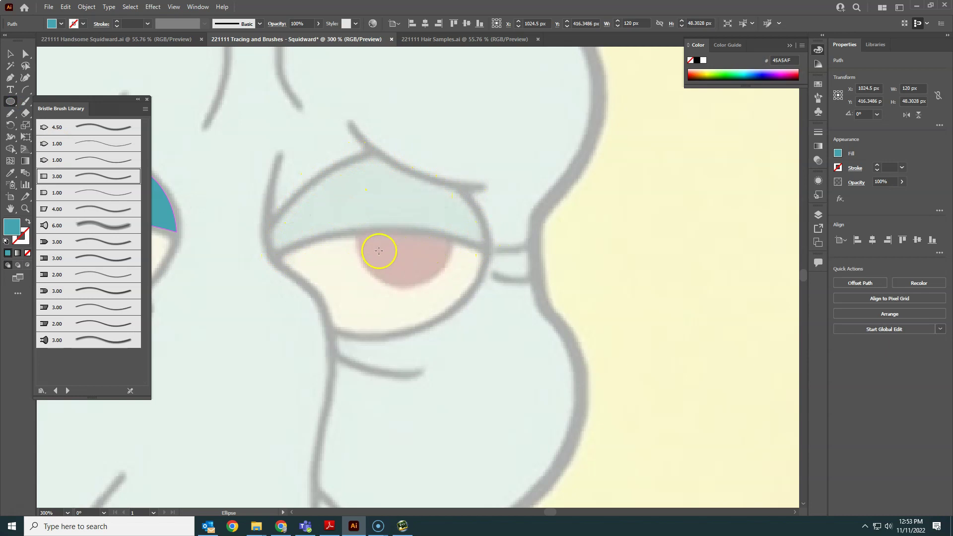
pyautogui.moveTo(407, 244)
pyautogui.mouseDown()
pyautogui.moveTo(428, 213)
pyautogui.moveTo(451, 217)
pyautogui.moveTo(492, 173)
pyautogui.moveTo(488, 156)
pyautogui.moveTo(515, 198)
pyautogui.moveTo(475, 159)
pyautogui.moveTo(489, 158)
pyautogui.mouseUp()
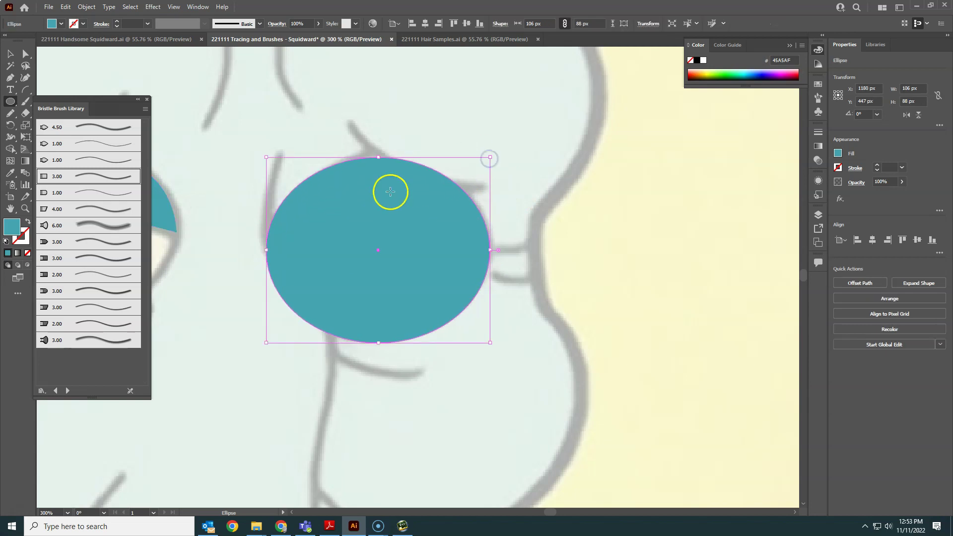
pyautogui.click(28, 221)
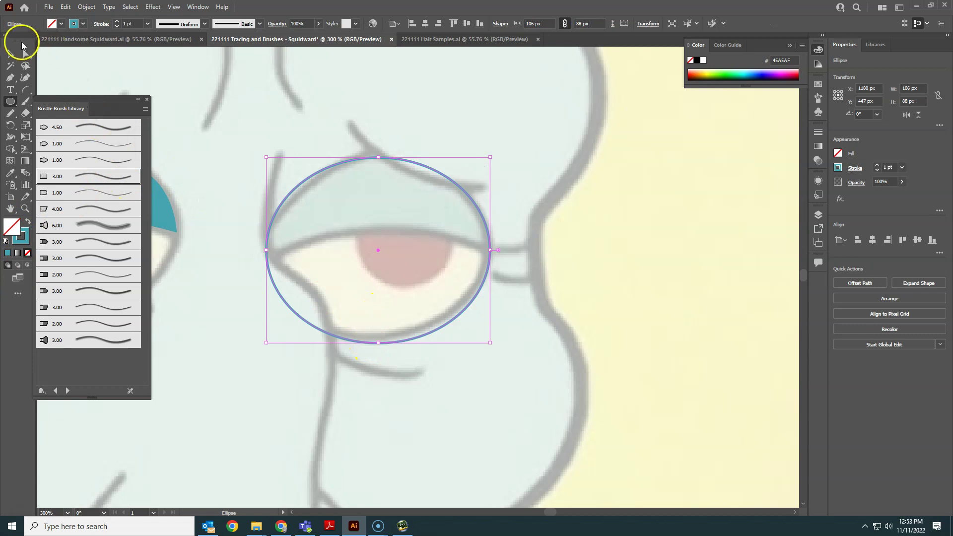
# Step: Reshape the ellipse into the right eyelid with sharp corners and a curved top
pyautogui.click(25, 78)
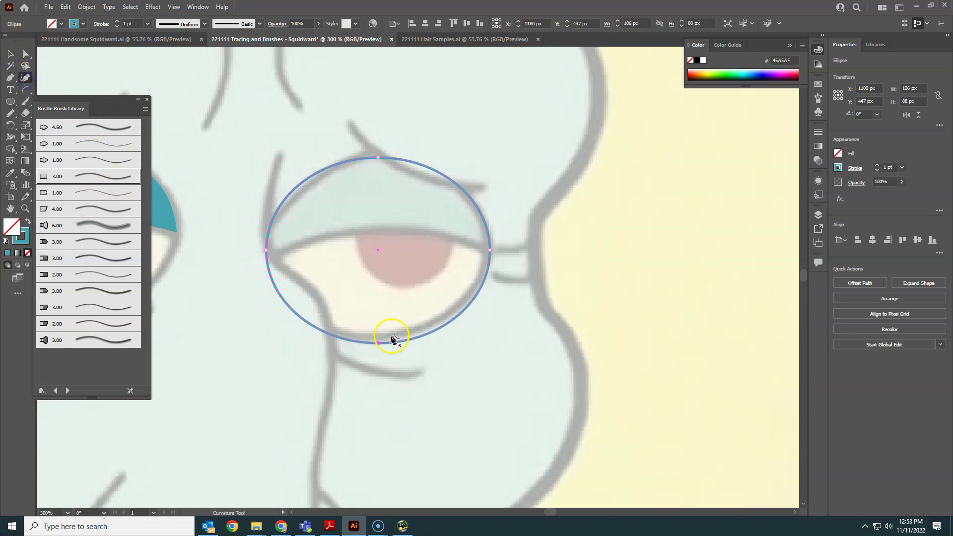
pyautogui.moveTo(380, 343); pyautogui.dragTo(401, 228)
pyautogui.doubleClick(266, 249)
pyautogui.doubleClick(490, 250)
pyautogui.moveTo(266, 250); pyautogui.dragTo(272, 256)
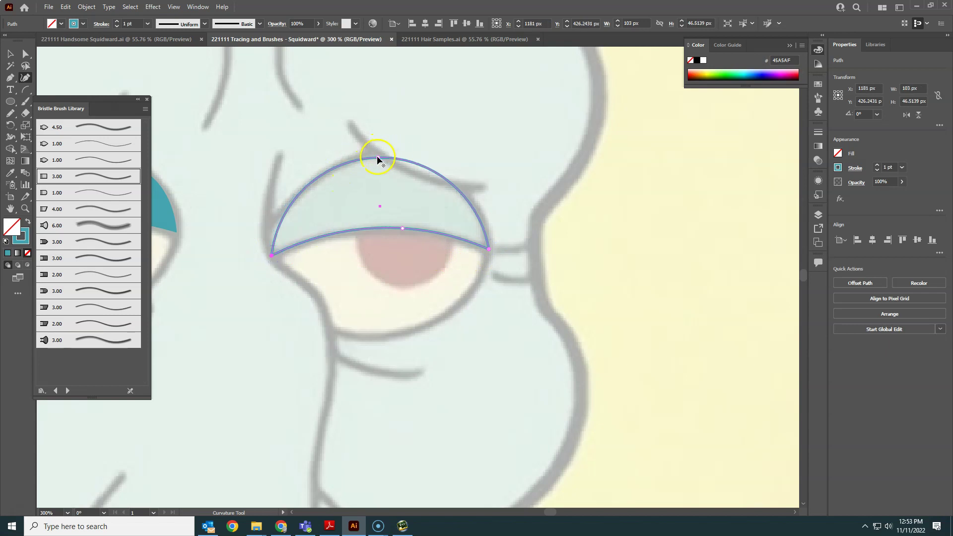
pyautogui.click(376, 157)
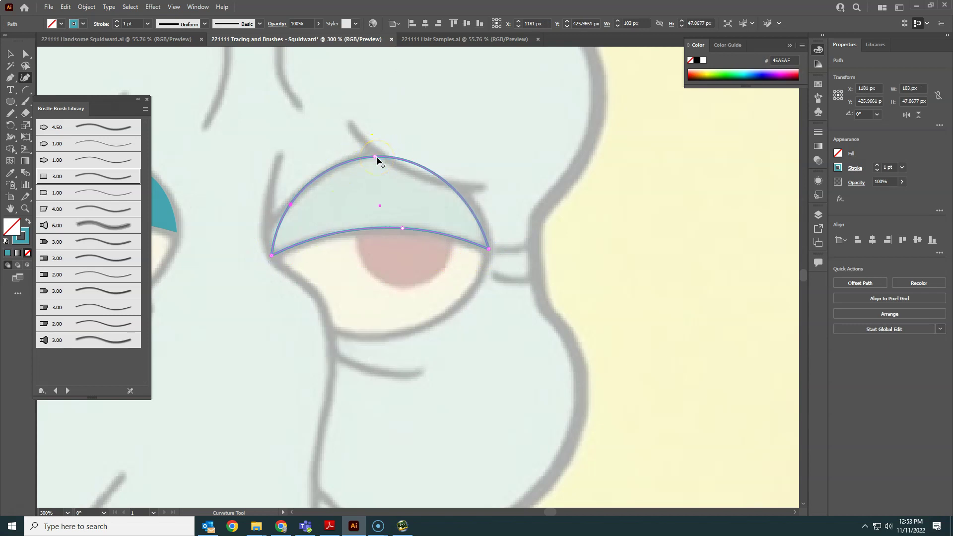
pyautogui.moveTo(376, 156); pyautogui.dragTo(374, 156)
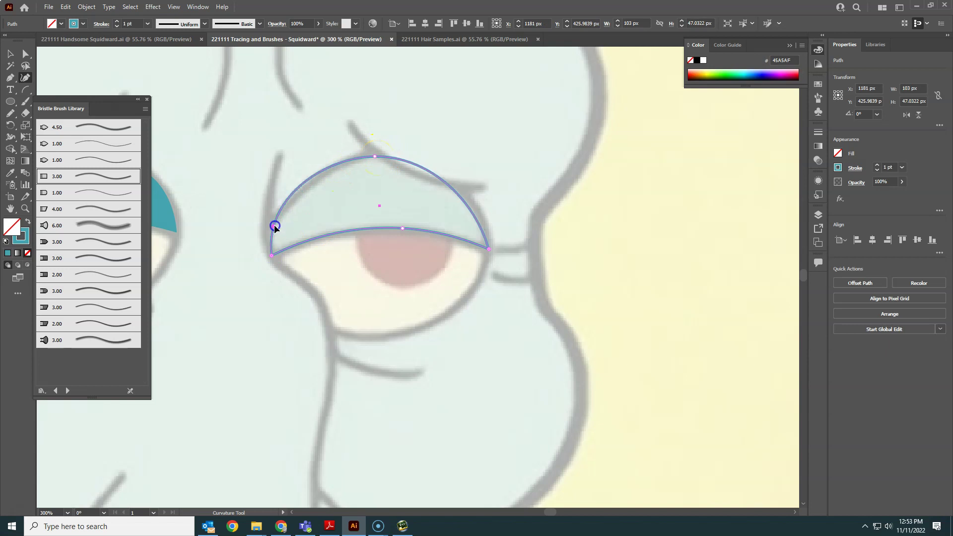
pyautogui.moveTo(314, 173); pyautogui.dragTo(320, 178)
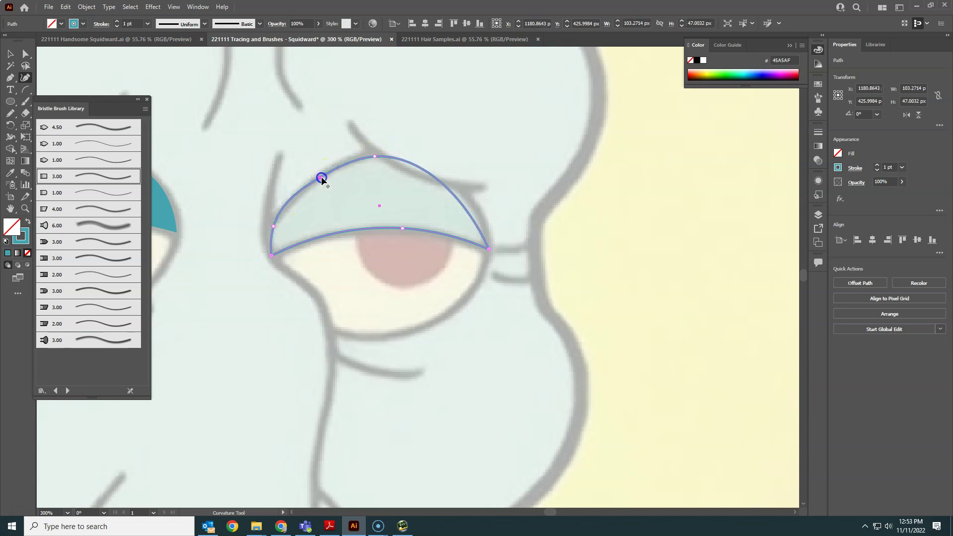
pyautogui.moveTo(425, 172); pyautogui.dragTo(467, 194)
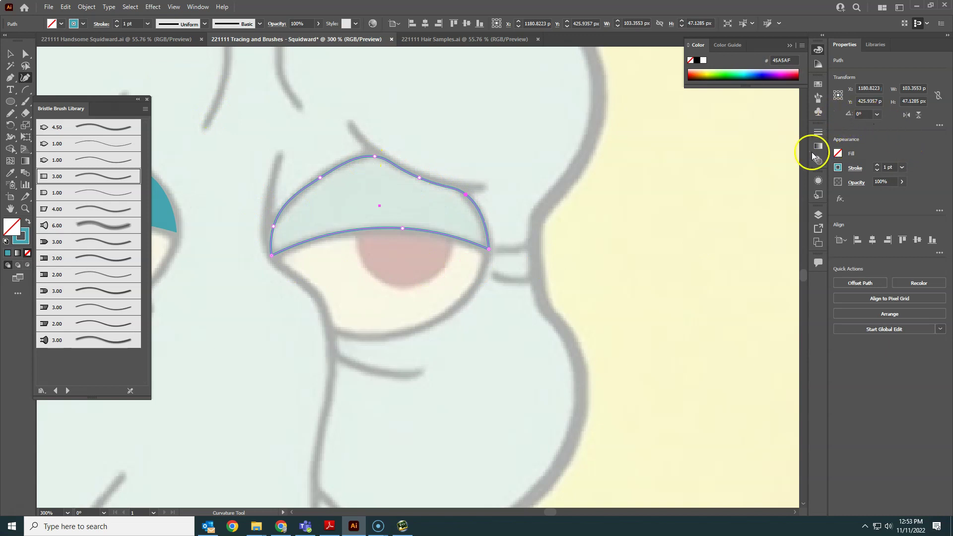
# Step: Fill the right eyelid teal with no outline and show the Pupils, Eyes and Base Face layers
pyautogui.hotkey('ctrl', '-')
pyautogui.hotkey('ctrl', '-')
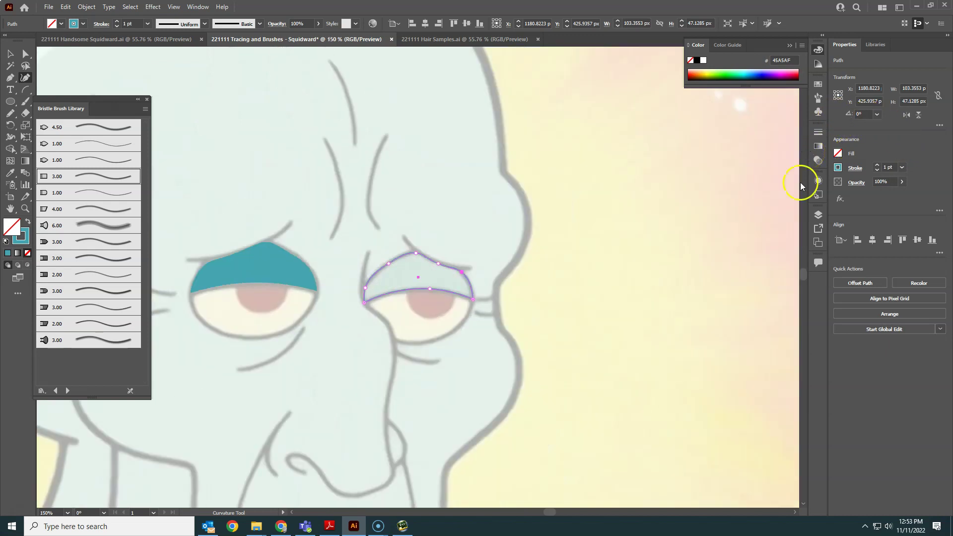
pyautogui.click(28, 223)
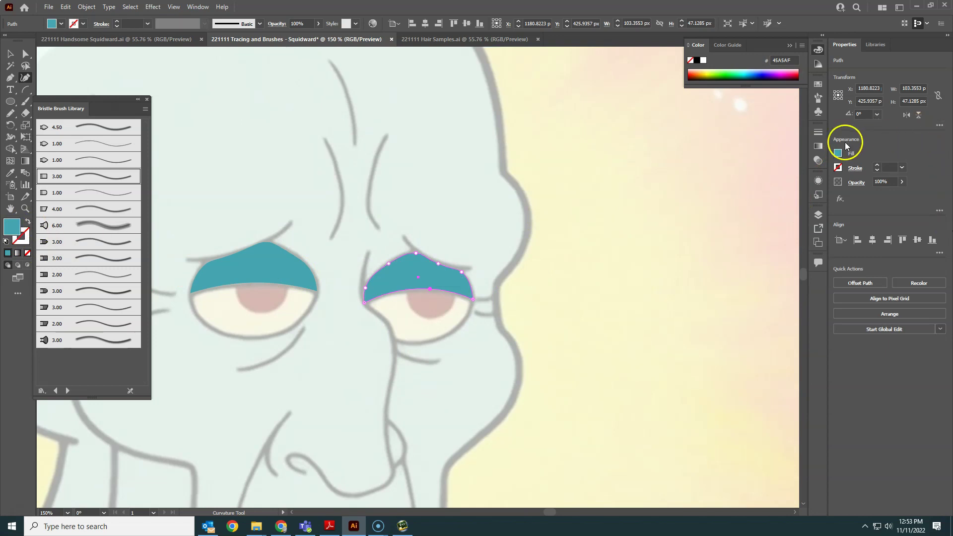
pyautogui.click(819, 215)
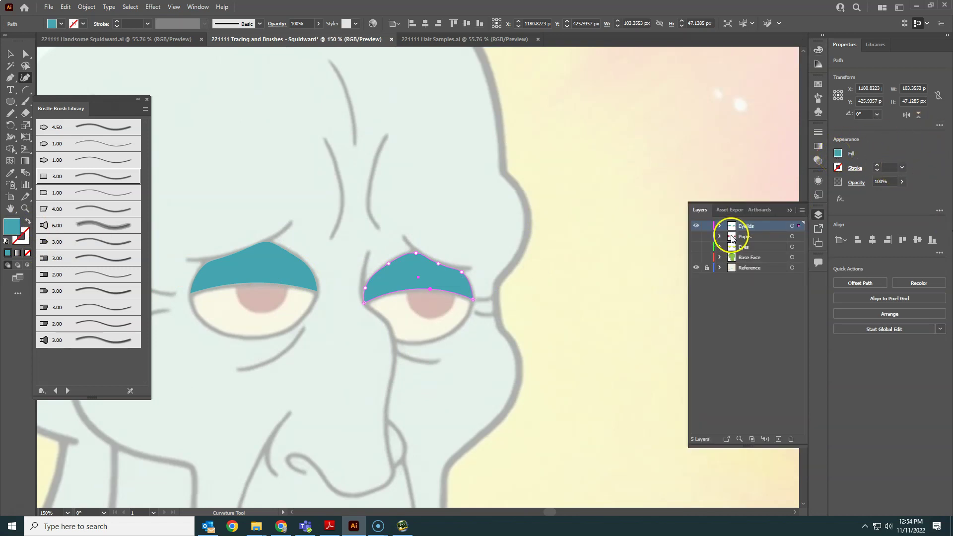
pyautogui.click(697, 237)
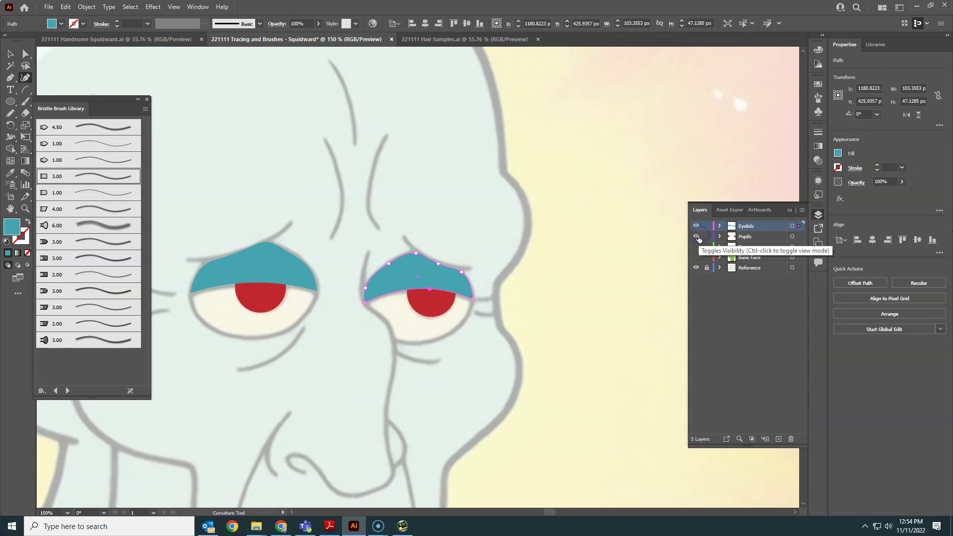
pyautogui.click(696, 246)
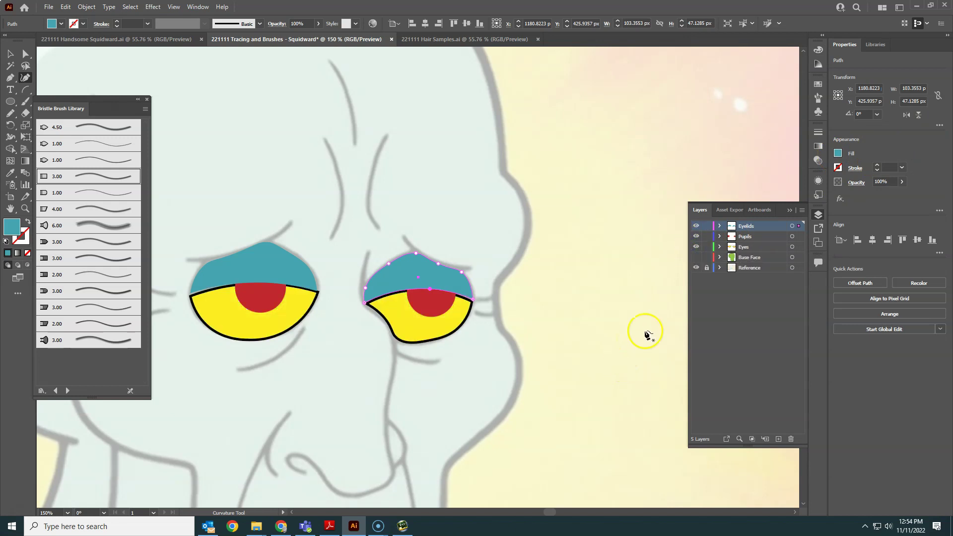
pyautogui.click(697, 257)
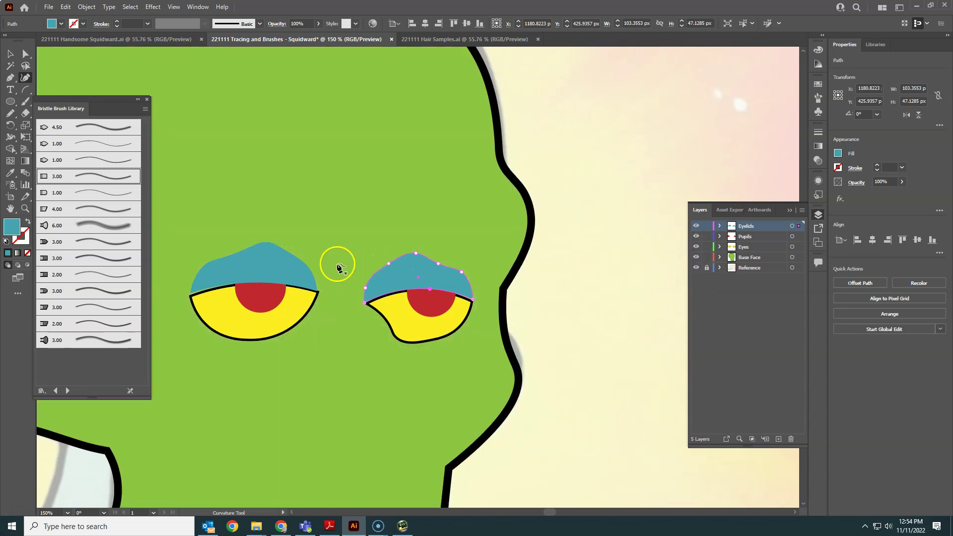
# Step: Give both eyelids on the Eyelids layer a black 2 pt stroke
pyautogui.click(266, 273)
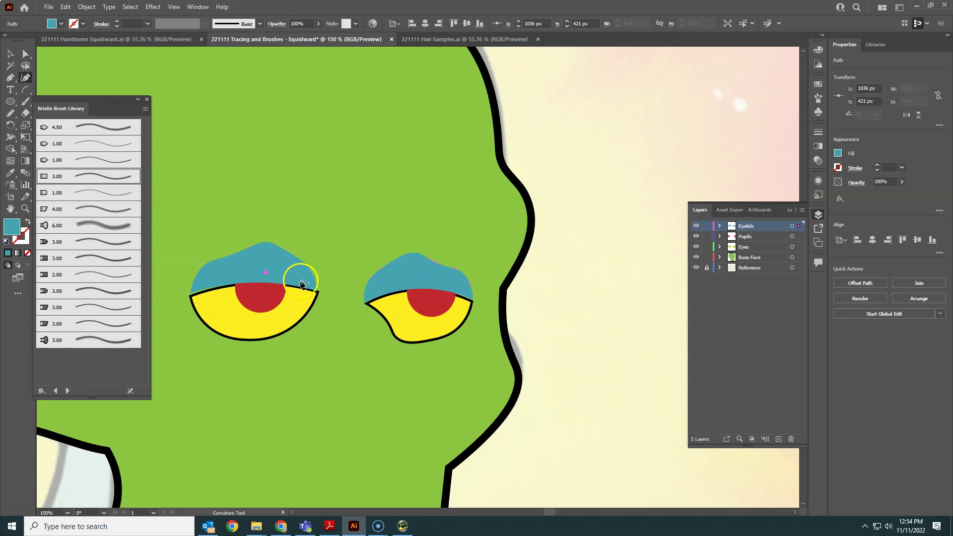
pyautogui.click(799, 227)
pyautogui.click(82, 23)
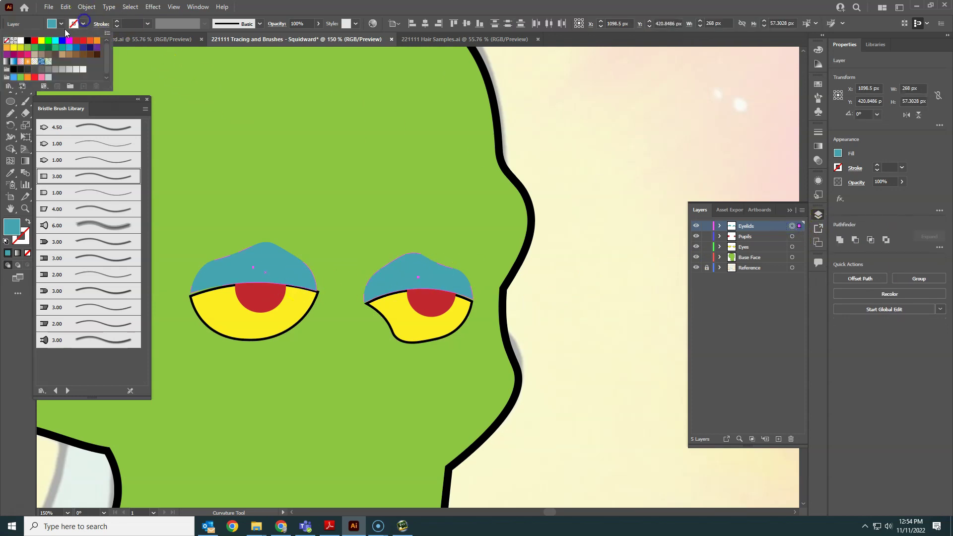
pyautogui.click(27, 40)
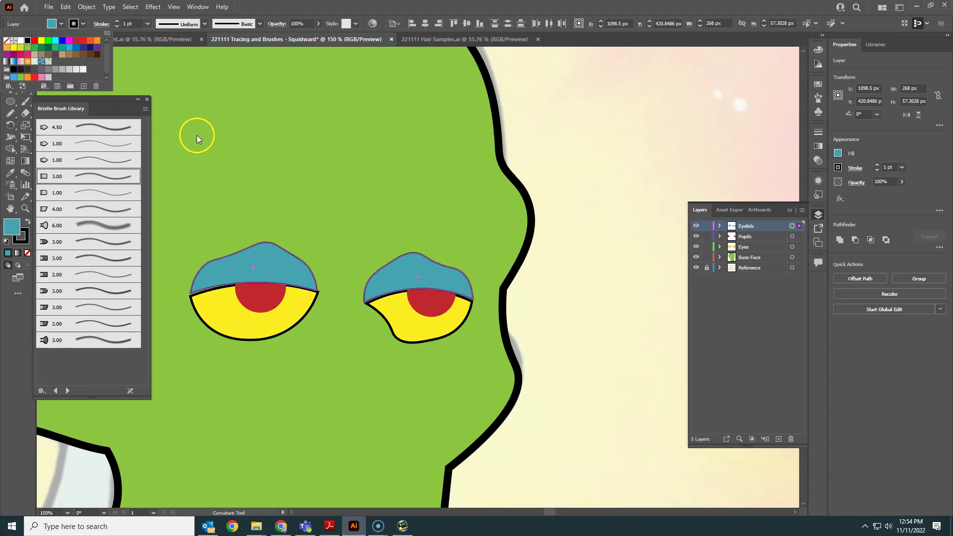
pyautogui.click(117, 21)
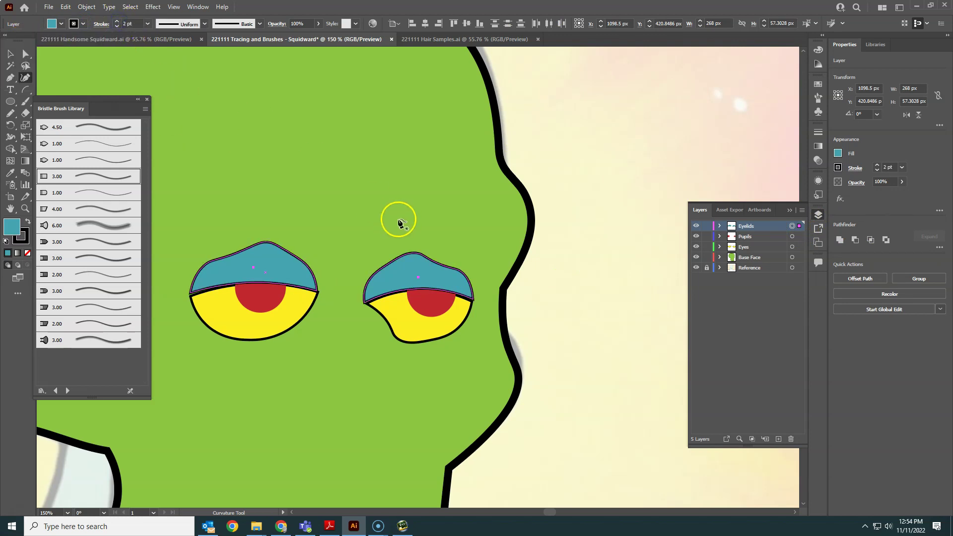
pyautogui.click(10, 53)
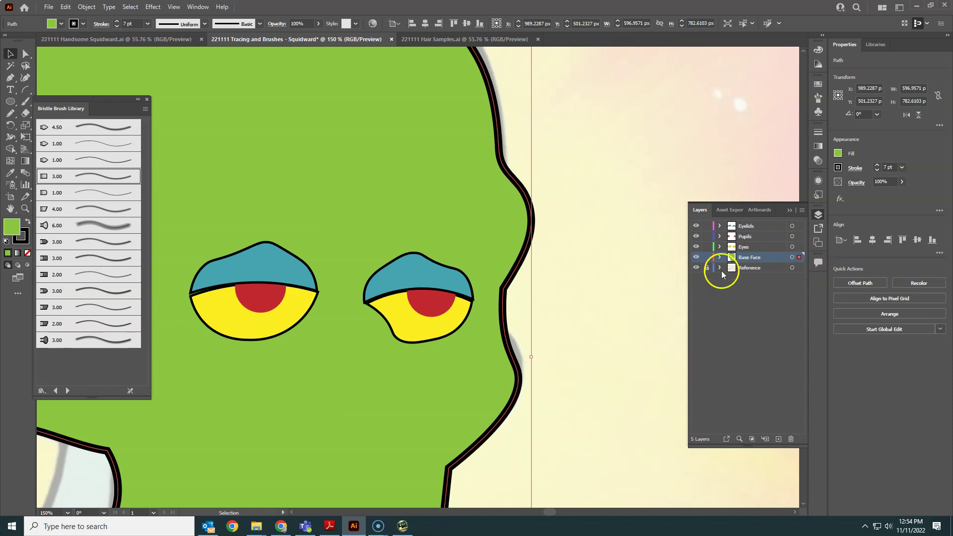
# Step: Hide the Base Face, Eyes, Pupils and Eyelids layers and zoom out to the whole face
pyautogui.click(696, 257)
pyautogui.moveTo(696, 256); pyautogui.dragTo(696, 226)
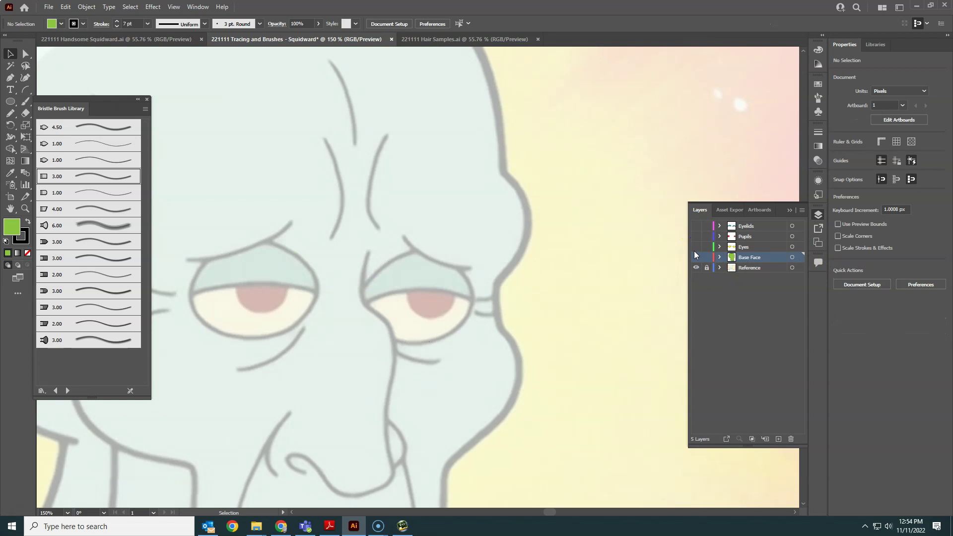
pyautogui.hotkey('ctrl', '-')
pyautogui.hotkey('ctrl', '-')
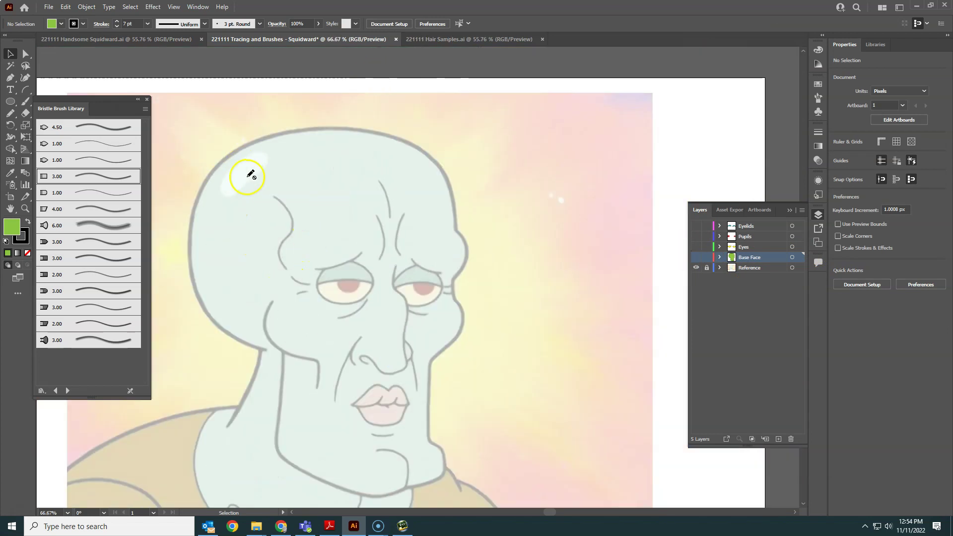
pyautogui.click(27, 102)
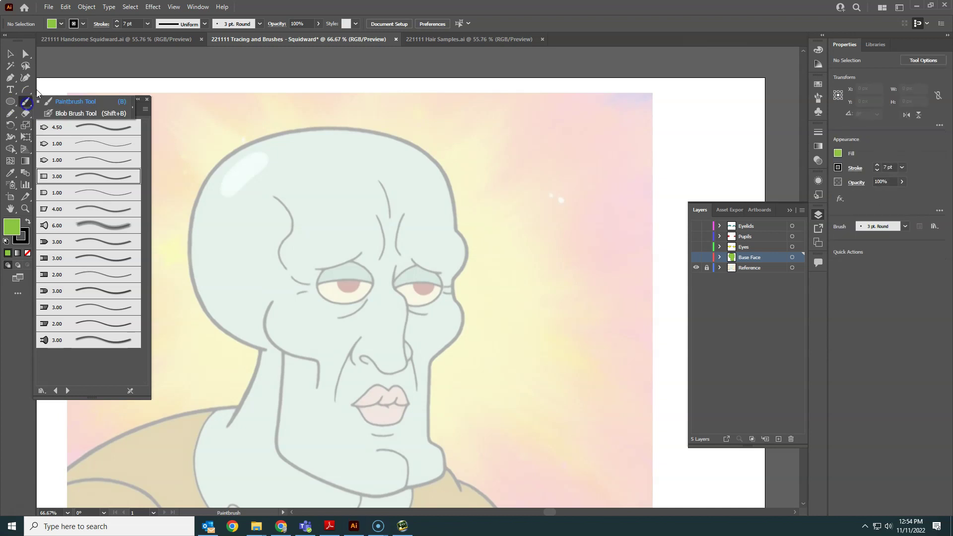
# Step: Add a new layer above Eyelids and name it HighLight
pyautogui.click(742, 227)
pyautogui.click(781, 439)
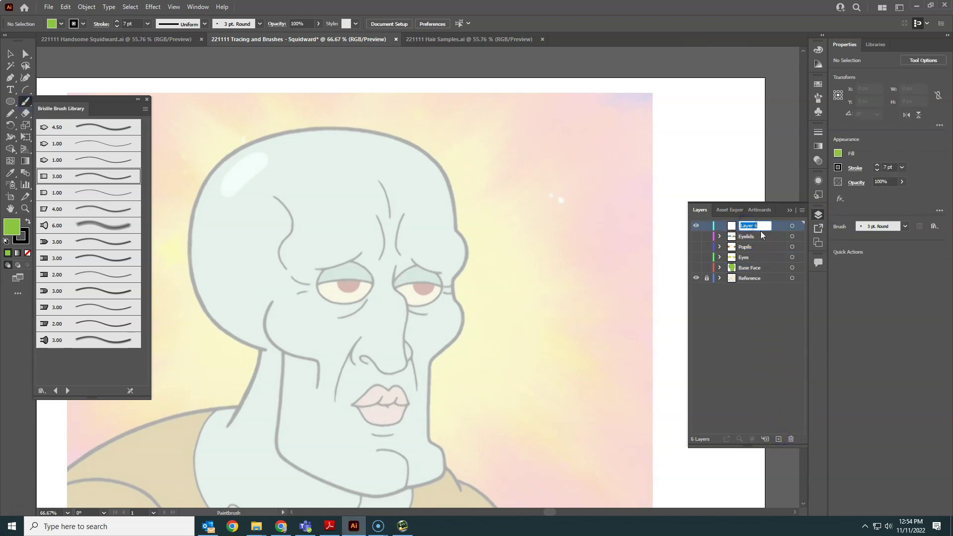
pyautogui.write('Hight')
pyautogui.doubleClick(750, 227)
pyautogui.write('Hig')
pyautogui.press('Return')
# Step: Paint over the upper-left head shine with the Blob Brush, fill set to None
pyautogui.moveTo(29, 100); pyautogui.dragTo(58, 112)
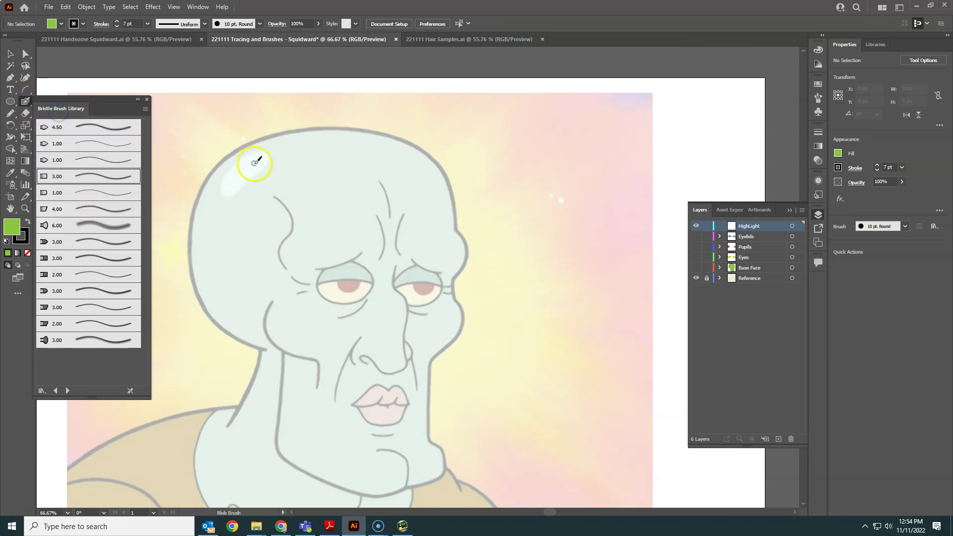
pyautogui.press('/')
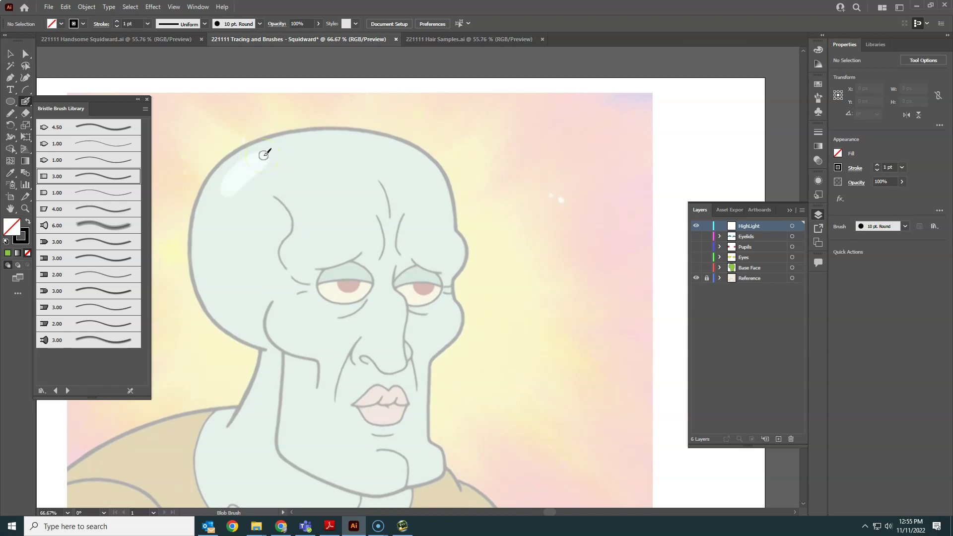
pyautogui.moveTo(262, 158)
pyautogui.mouseDown()
pyautogui.moveTo(232, 173)
pyautogui.moveTo(225, 190)
pyautogui.mouseUp()
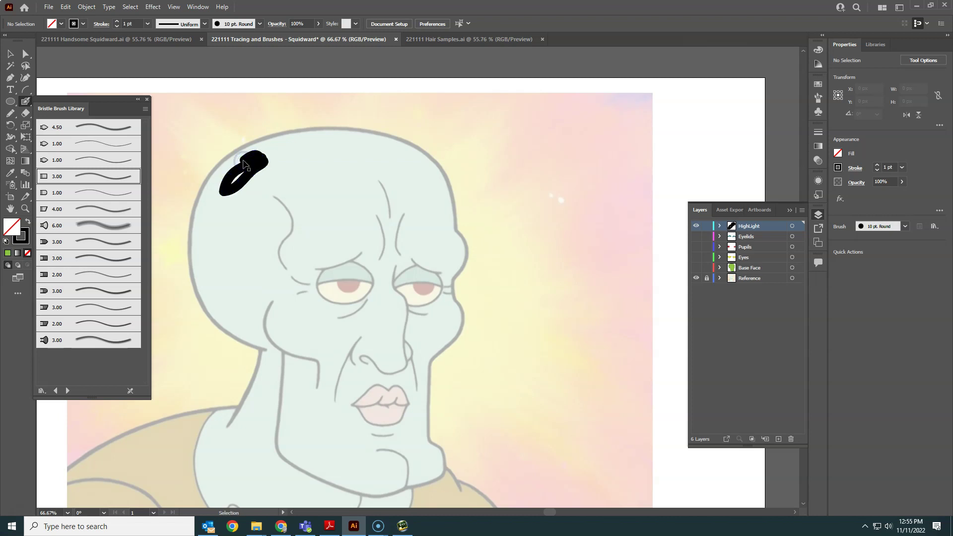
pyautogui.hotkey('ctrl', '+')
pyautogui.hotkey('ctrl', '+')
pyautogui.hotkey('ctrl', '+')
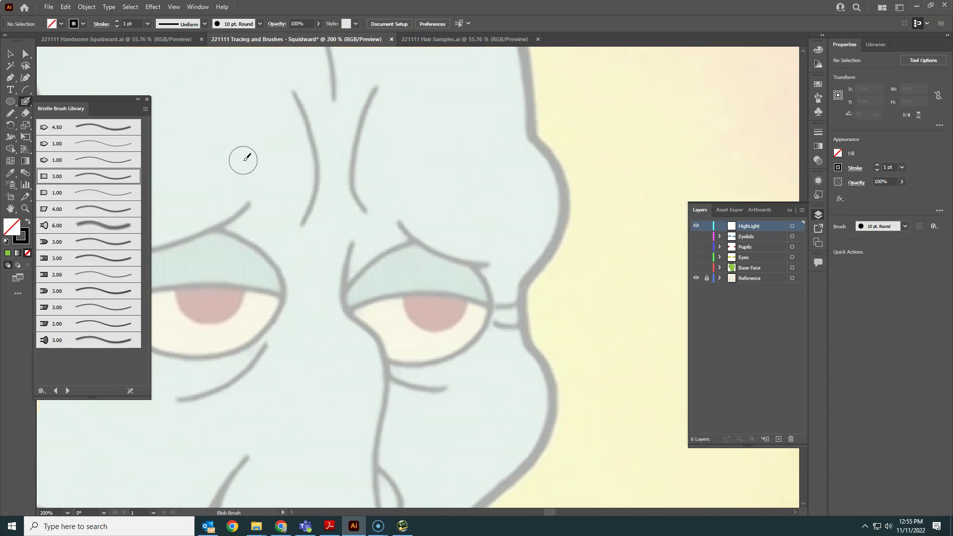
pyautogui.moveTo(247, 157); pyautogui.dragTo(662, 466)
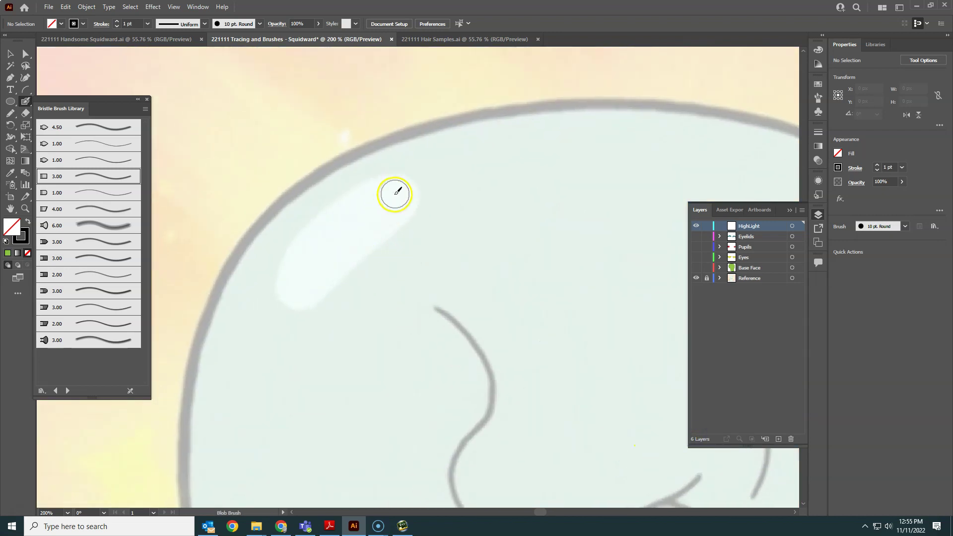
pyautogui.moveTo(396, 193)
pyautogui.mouseDown()
pyautogui.moveTo(329, 216)
pyautogui.moveTo(299, 252)
pyautogui.moveTo(288, 292)
pyautogui.moveTo(302, 297)
pyautogui.moveTo(366, 248)
pyautogui.moveTo(408, 196)
pyautogui.moveTo(366, 213)
pyautogui.moveTo(307, 272)
pyautogui.mouseUp()
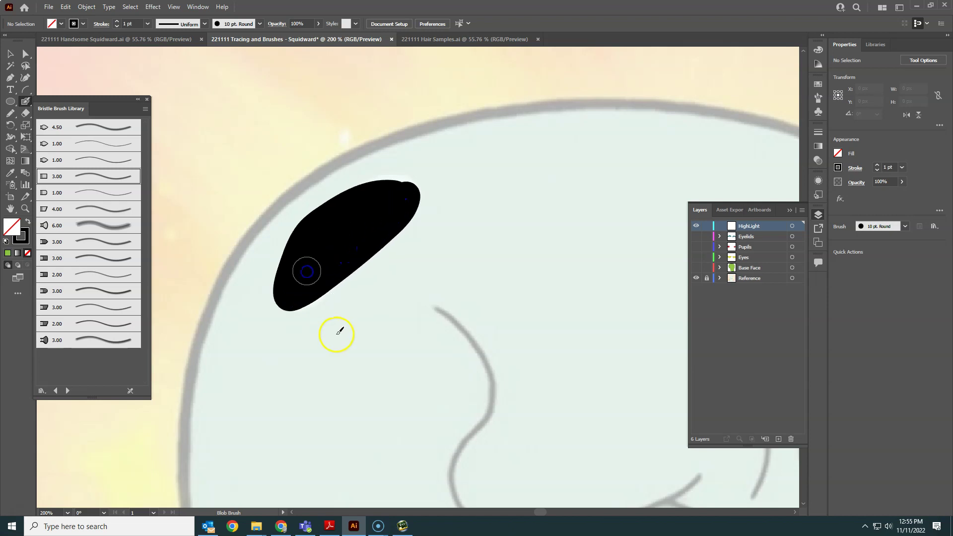
# Step: Swap the fill and stroke colours and set the fill to bright green
pyautogui.click(28, 223)
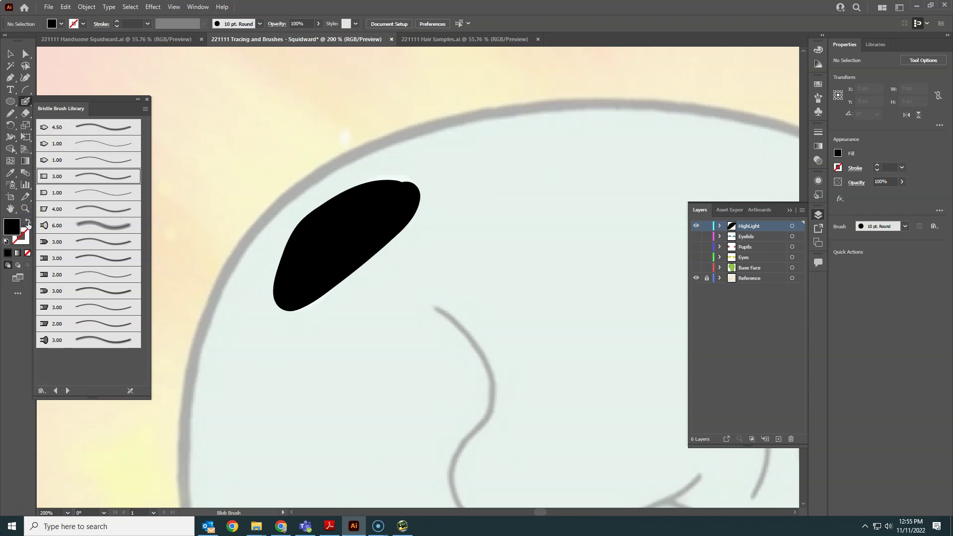
pyautogui.click(19, 228)
pyautogui.click(61, 24)
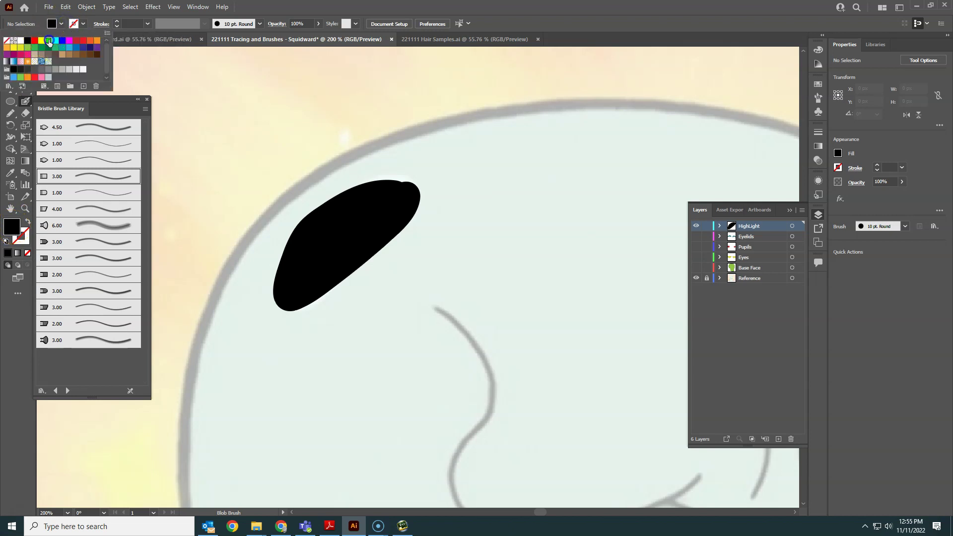
pyautogui.click(48, 41)
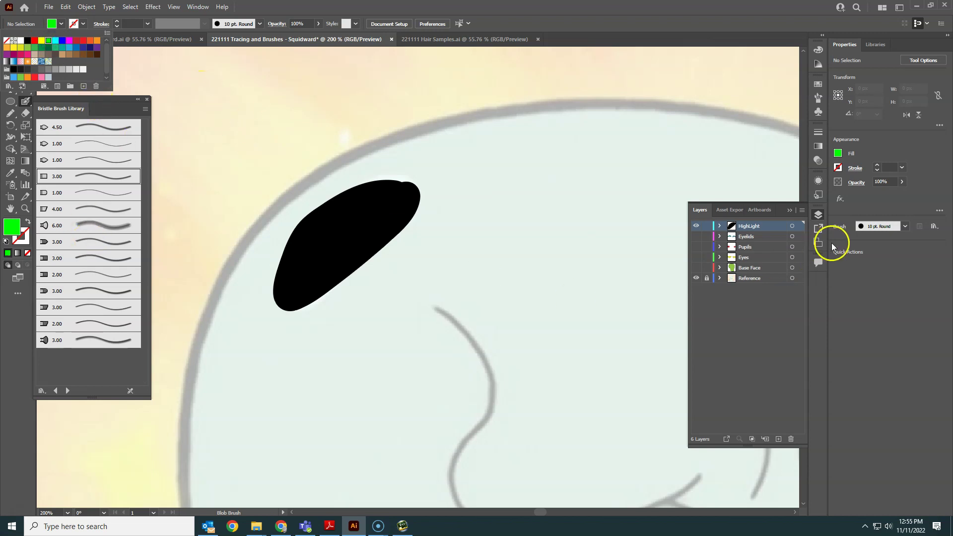
pyautogui.click(790, 223)
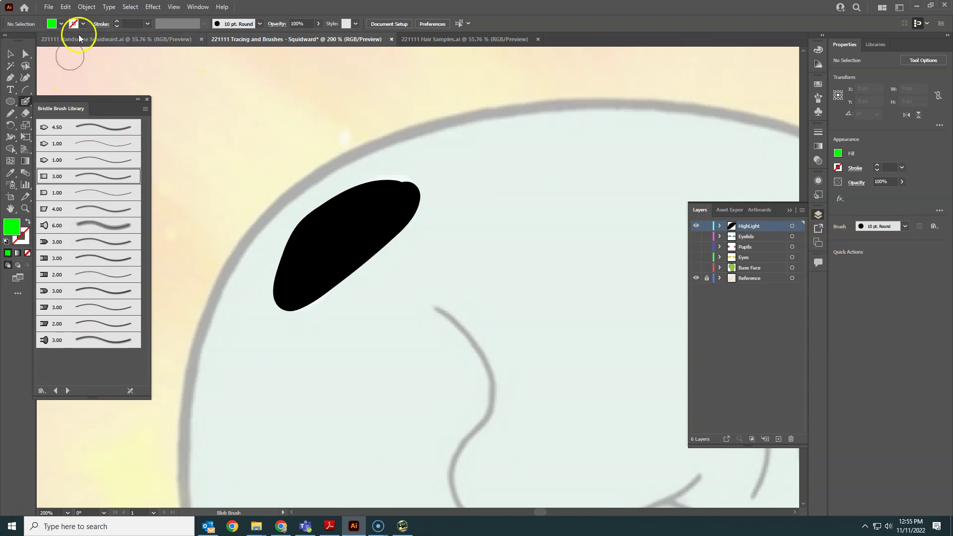
# Step: Fill the HighLight shape green, show Base Face, and switch to a brighter green
pyautogui.click(794, 227)
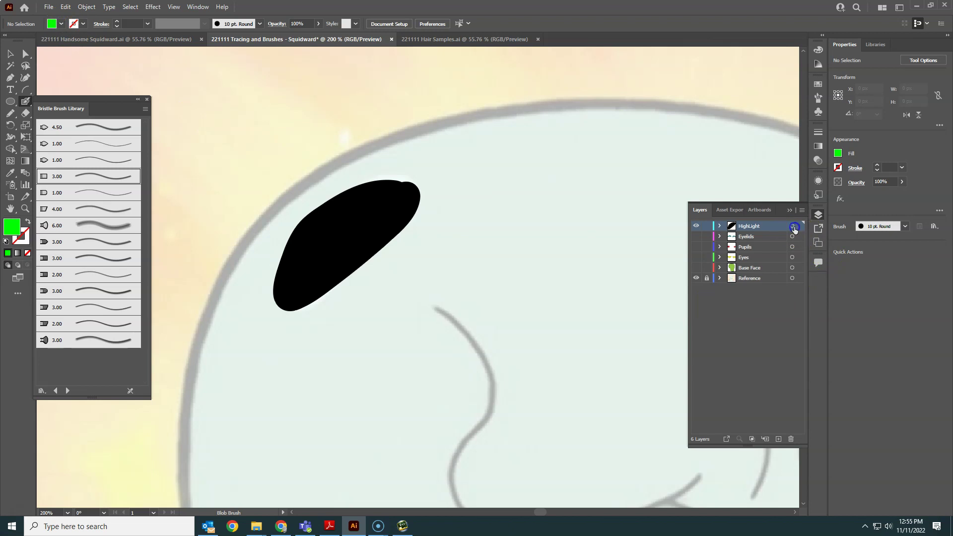
pyautogui.click(62, 23)
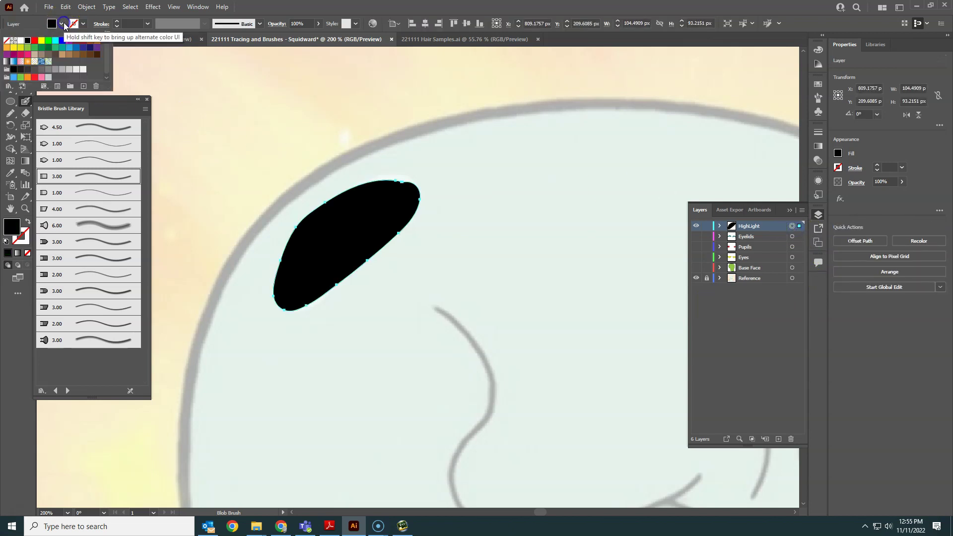
pyautogui.click(28, 48)
pyautogui.click(696, 269)
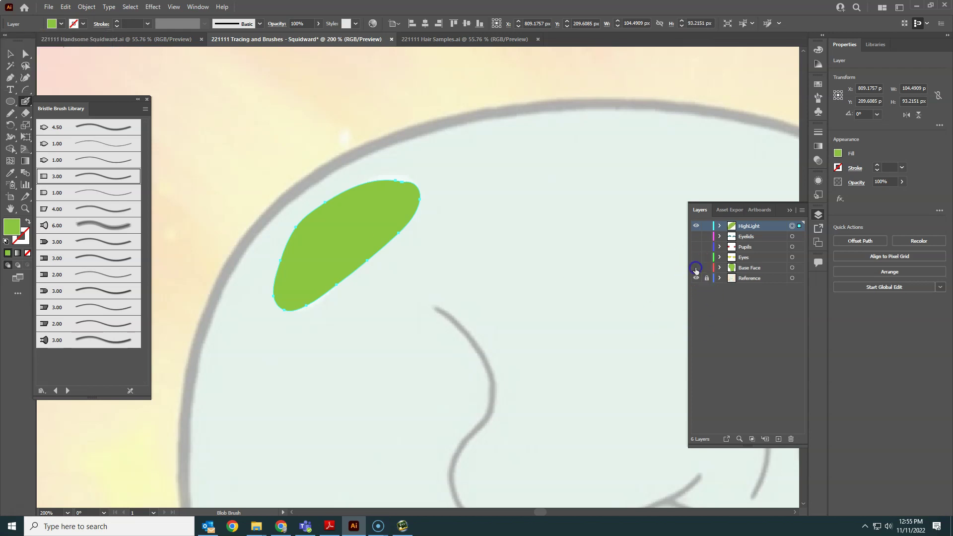
pyautogui.click(696, 268)
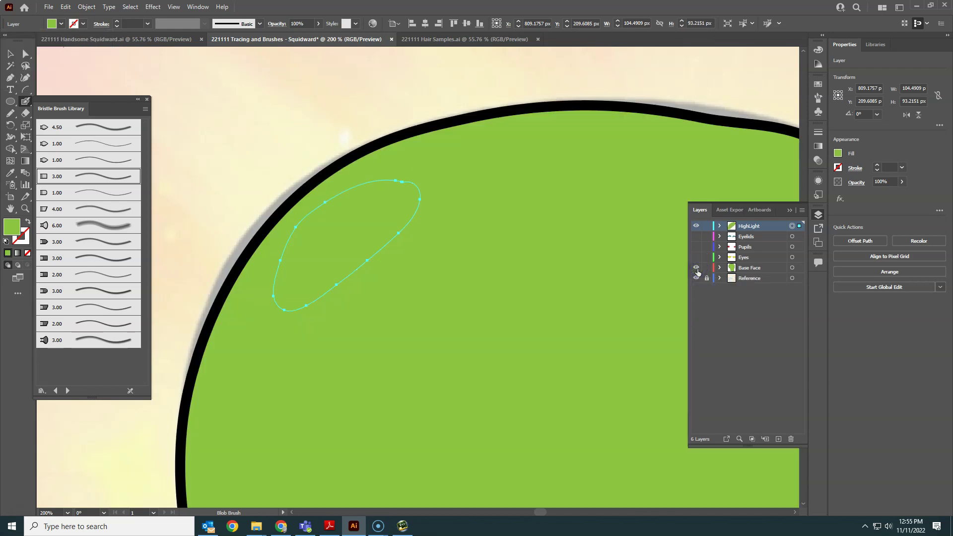
pyautogui.click(61, 24)
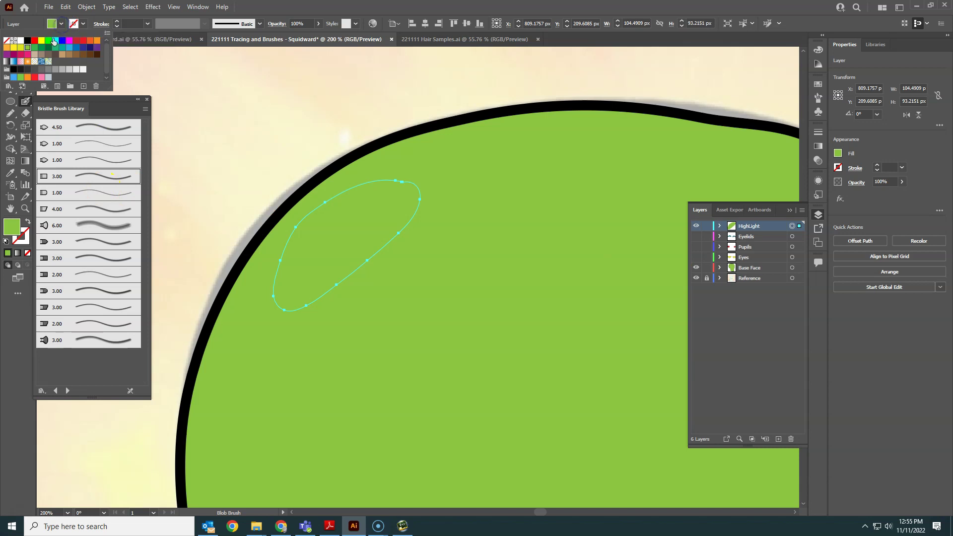
pyautogui.click(50, 46)
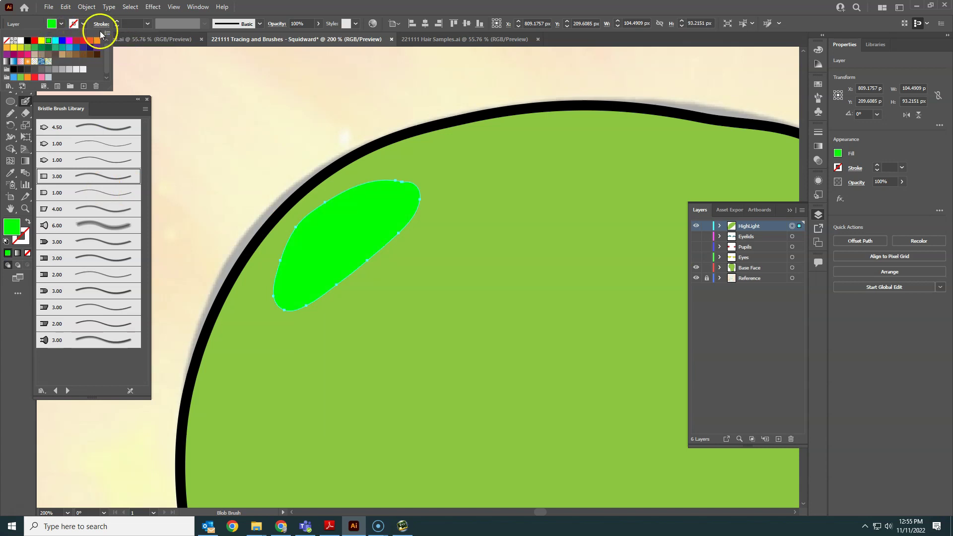
pyautogui.click(705, 228)
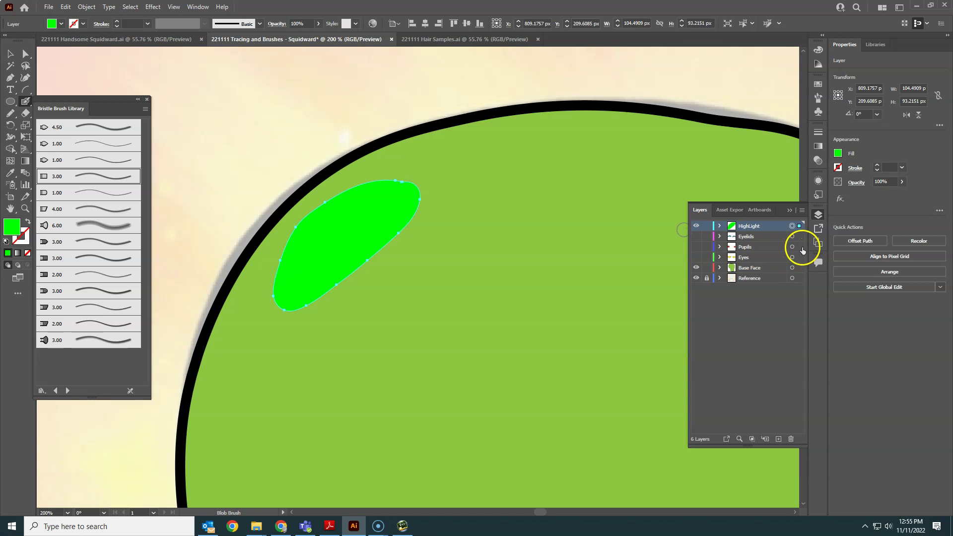
# Step: Fit the artboard in view and hide the Base Face and HighLight layers
pyautogui.hotkey('ctrl', '0')
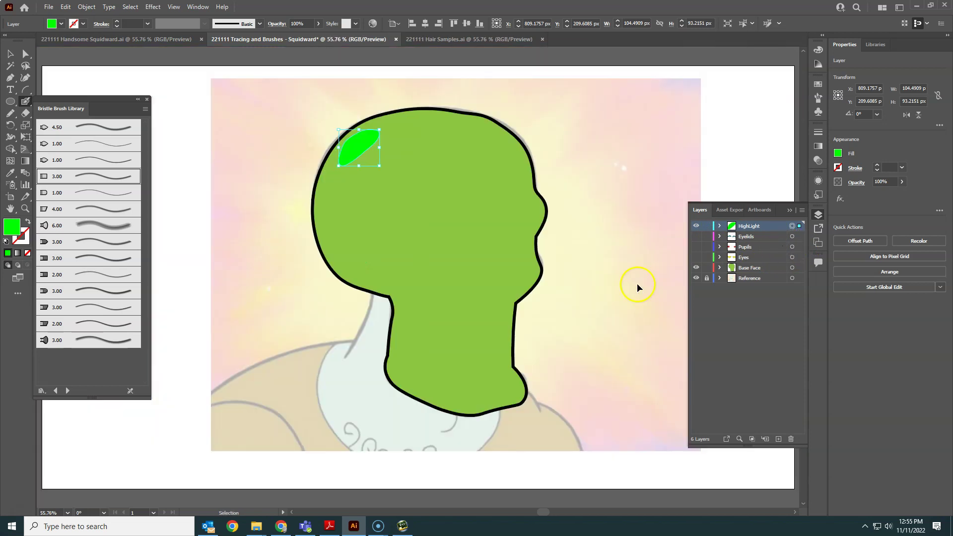
pyautogui.click(697, 268)
pyautogui.click(697, 227)
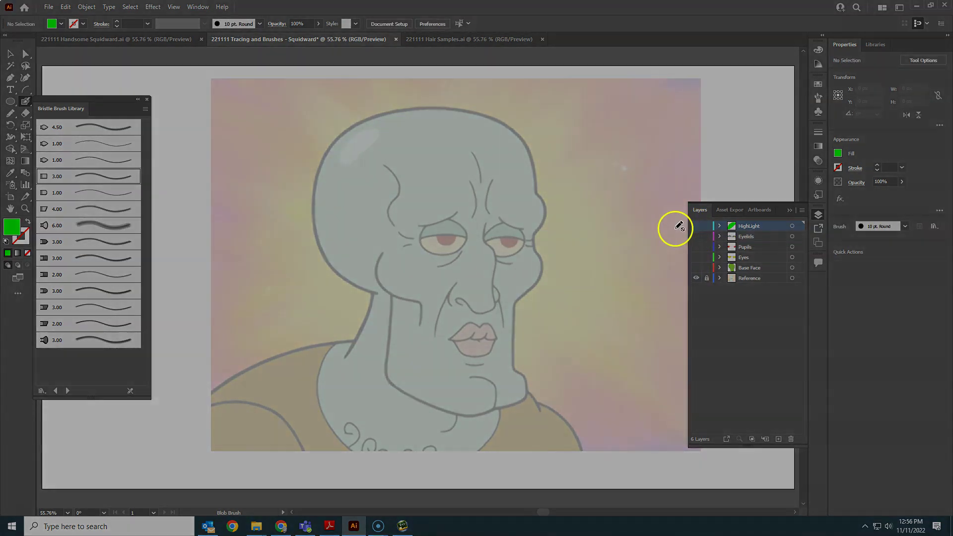